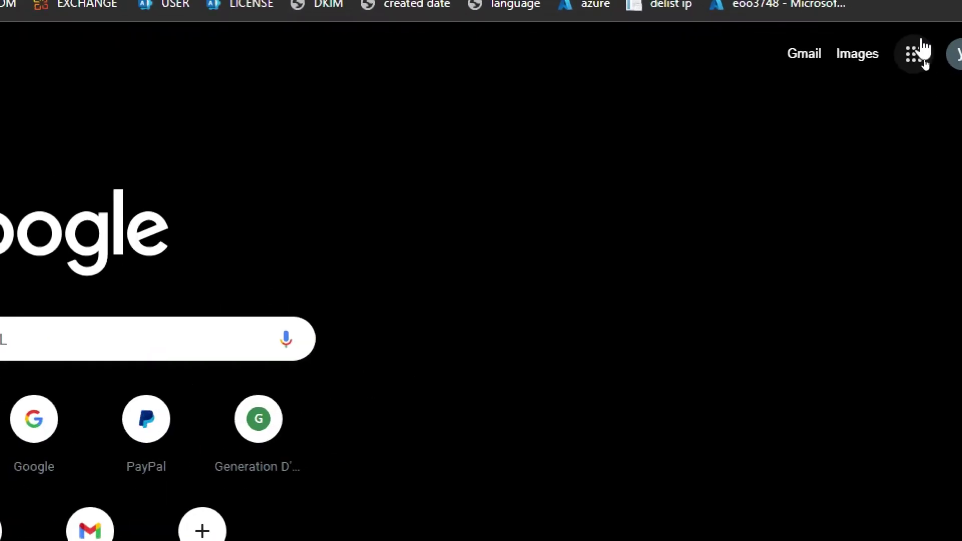
Launch Blogger from the Google apps grid and show the blog list with Desk Techno
left_click(921, 67)
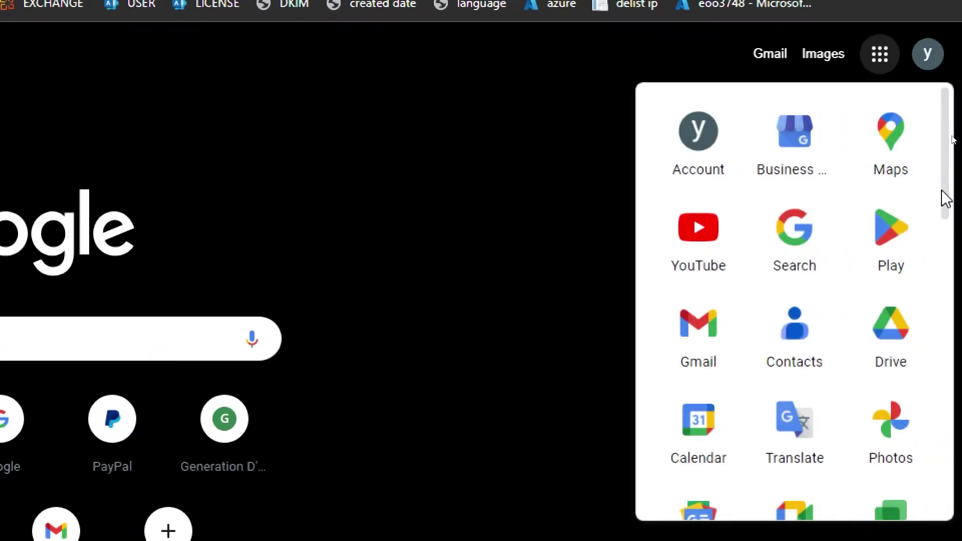
left_click_drag(945, 198, 917, 393)
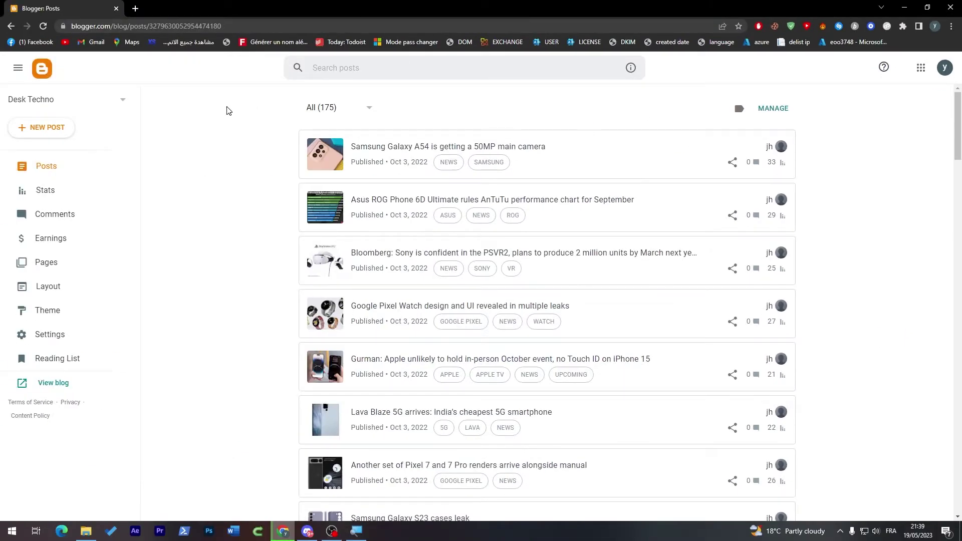
left_click(18, 68)
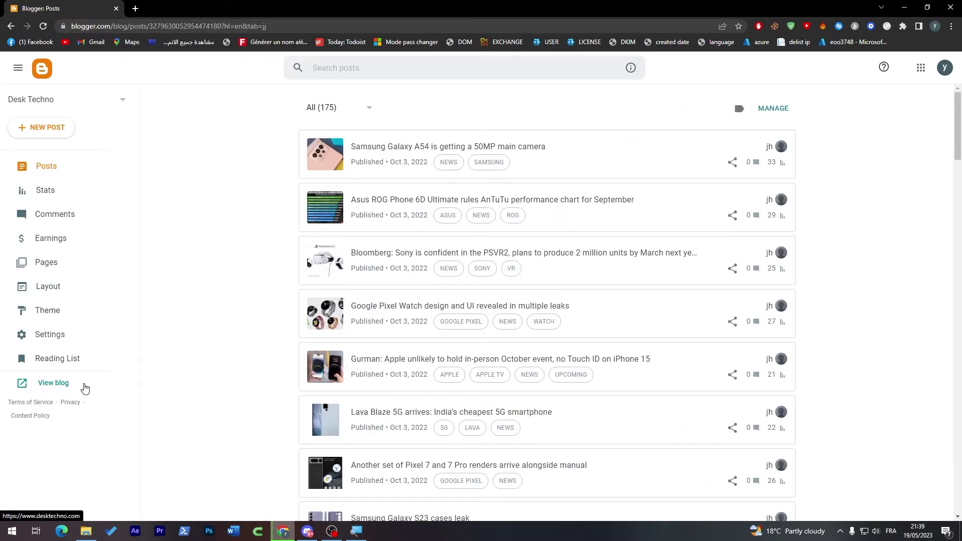
left_click(90, 99)
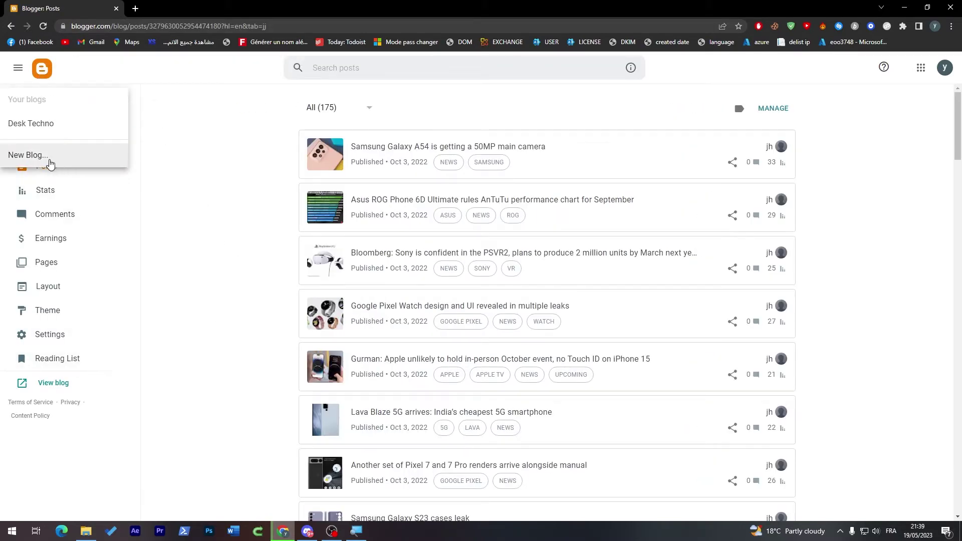
Create a blog titled 'Tutorial' at tutorialvideowebsite.blogspot.com
left_click(31, 159)
type("Tutorial")
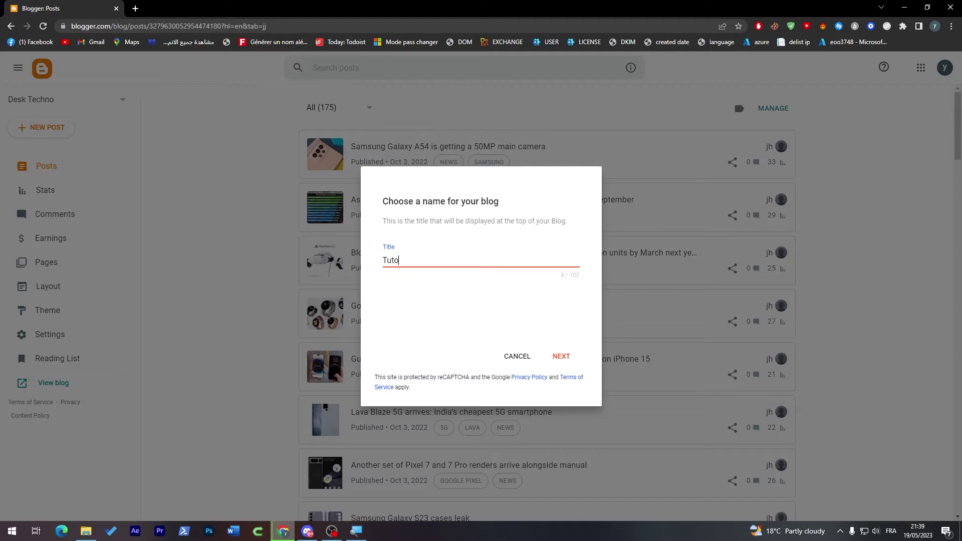
left_click(563, 356)
type("Tutorialvideowebsite")
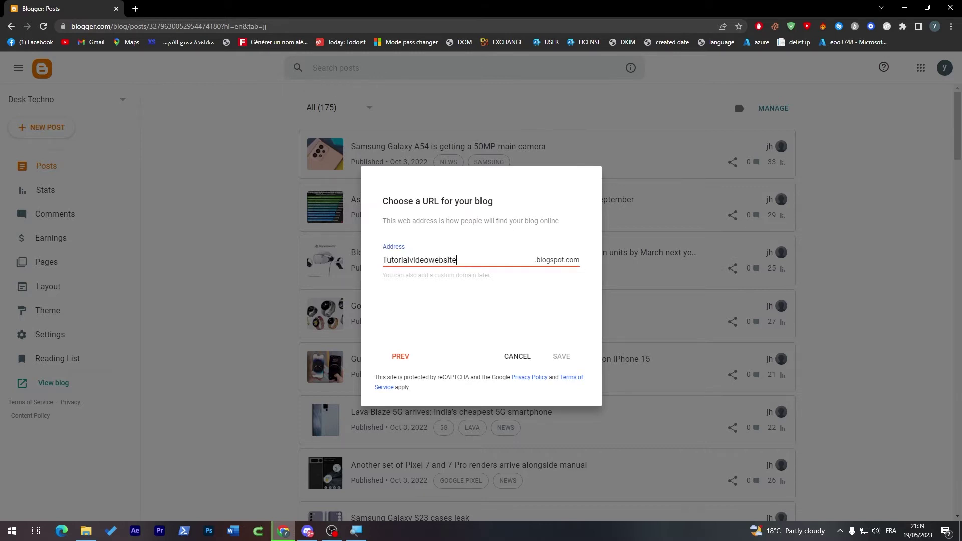
left_click(562, 356)
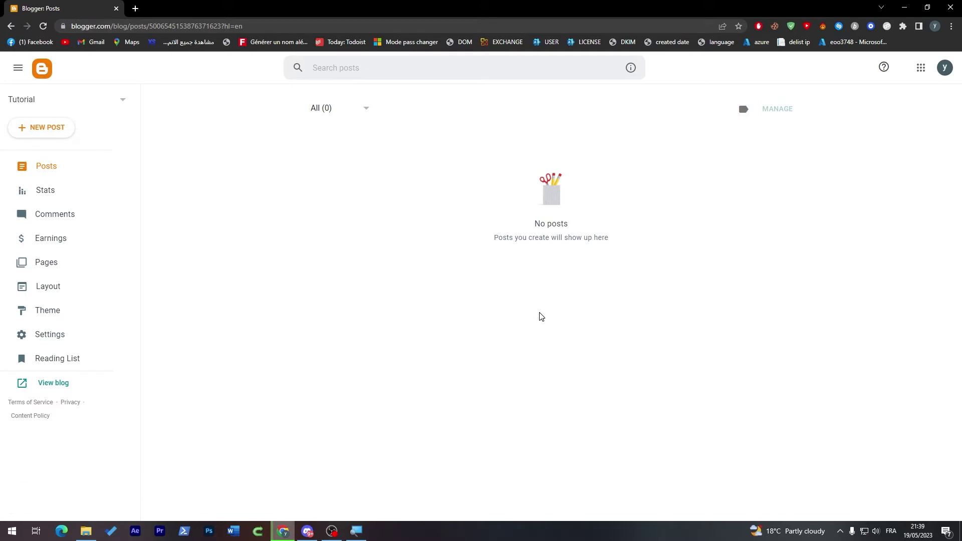
Browse the Tutorial blog's theme gallery down to the bottom and back to the top
left_click(88, 320)
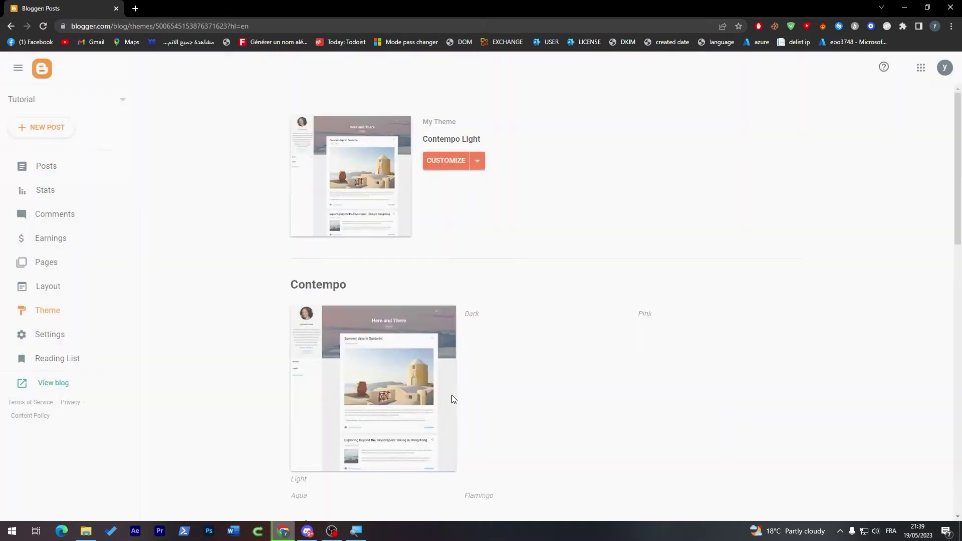
scroll(957, 160, "down", 5)
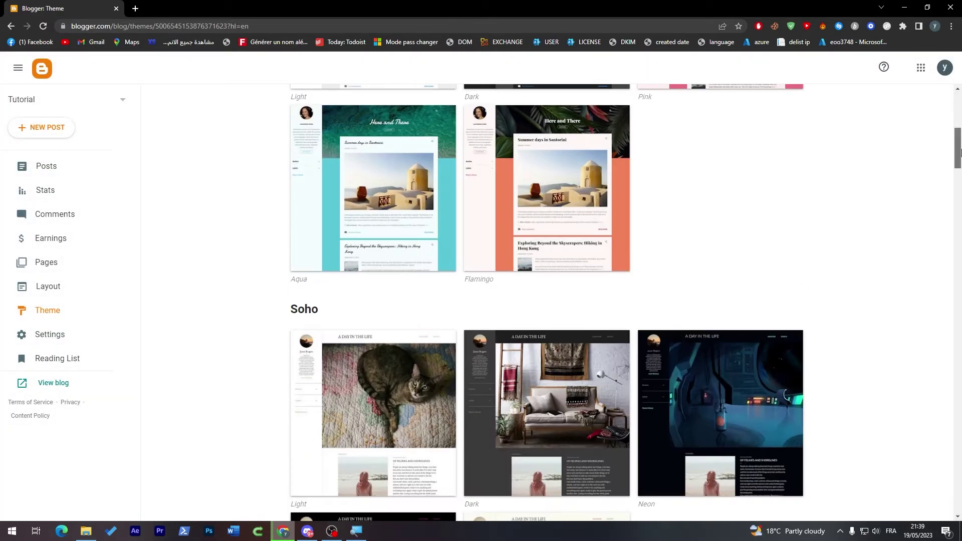
scroll(955, 176, "down", 5)
scroll(952, 196, "down", 5)
scroll(948, 212, "down", 4)
scroll(949, 221, "down", 4)
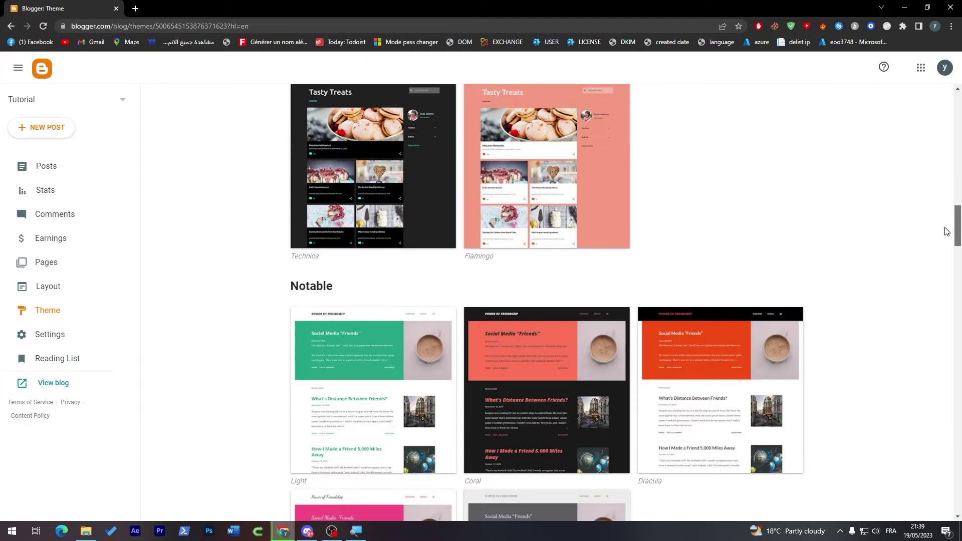
scroll(948, 246, "down", 5)
scroll(952, 281, "down", 5)
scroll(937, 301, "down", 5)
scroll(929, 310, "down", 7)
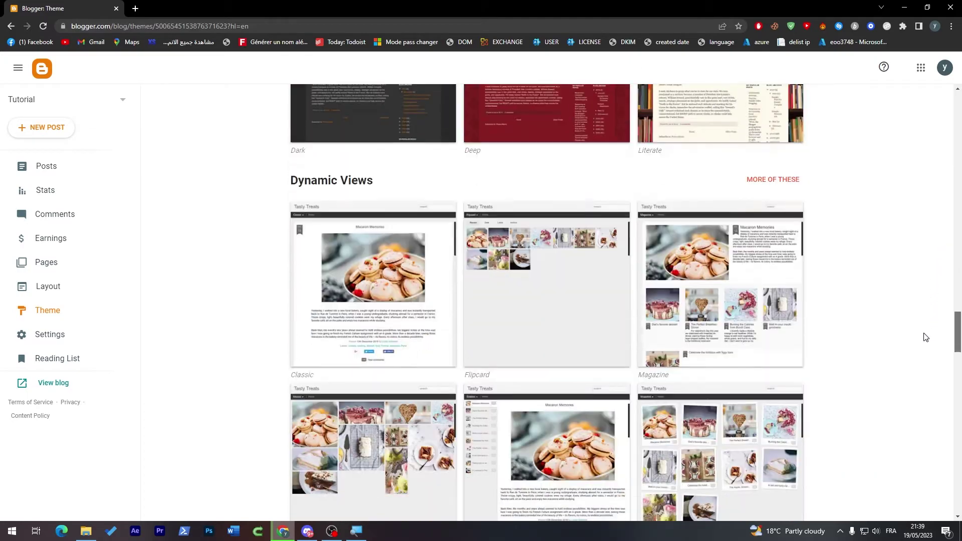
scroll(927, 351, "down", 4)
scroll(925, 376, "down", 4)
scroll(925, 401, "down", 5)
scroll(925, 409, "down", 2)
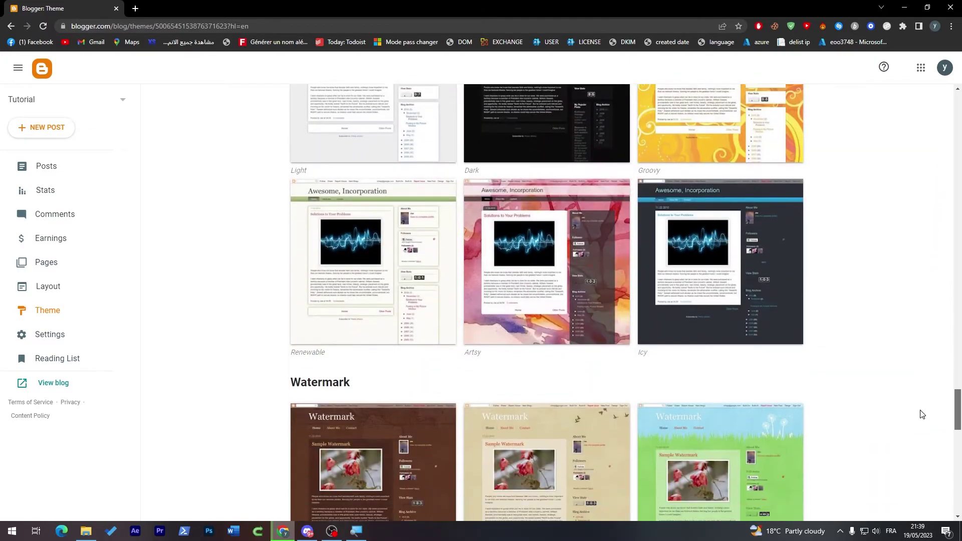
scroll(924, 421, "down", 4)
scroll(925, 439, "down", 3)
scroll(925, 466, "down", 5)
scroll(925, 487, "down", 3)
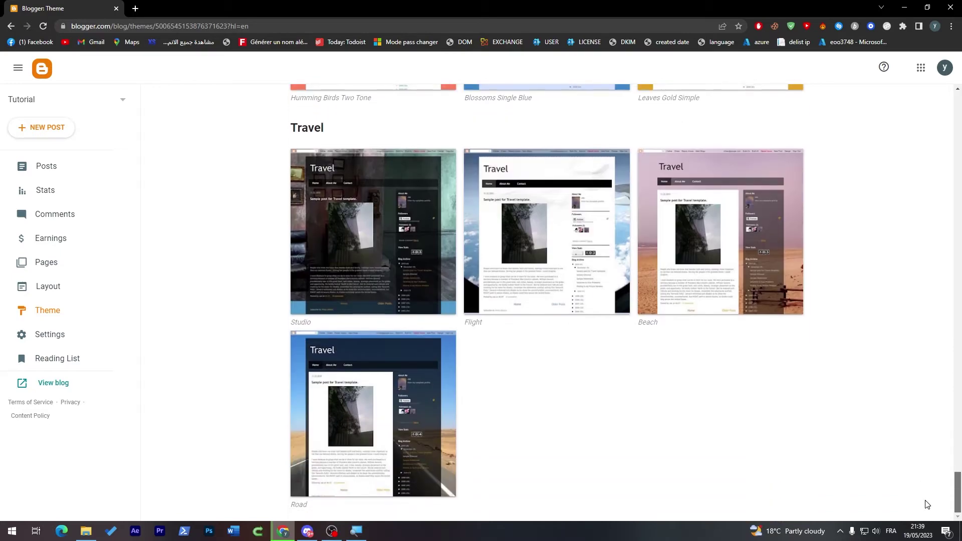
scroll(918, 376, "up", 20)
scroll(907, 175, "up", 10)
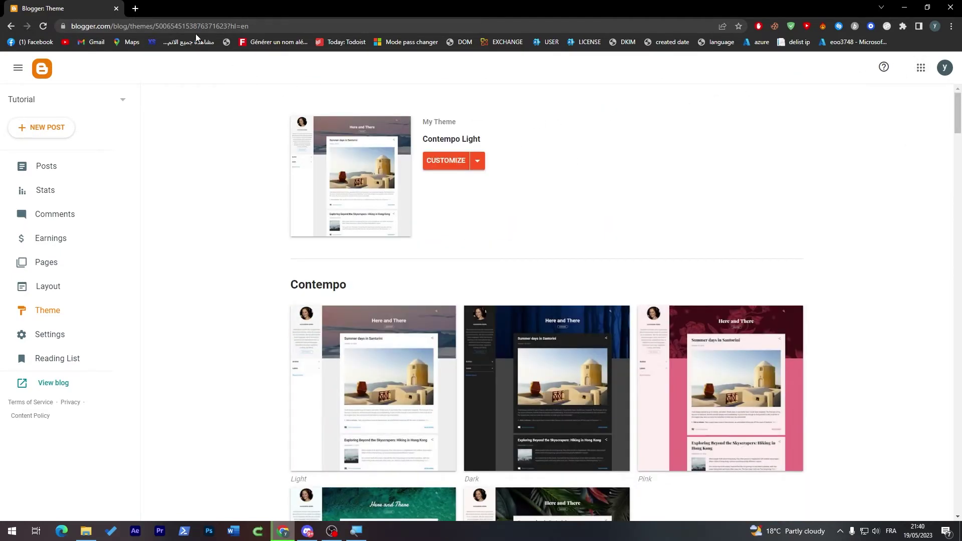
Search Google for 'blogger free template' and go to gooyaabitemplates.com in a new tab
left_click(140, 10)
type("bl")
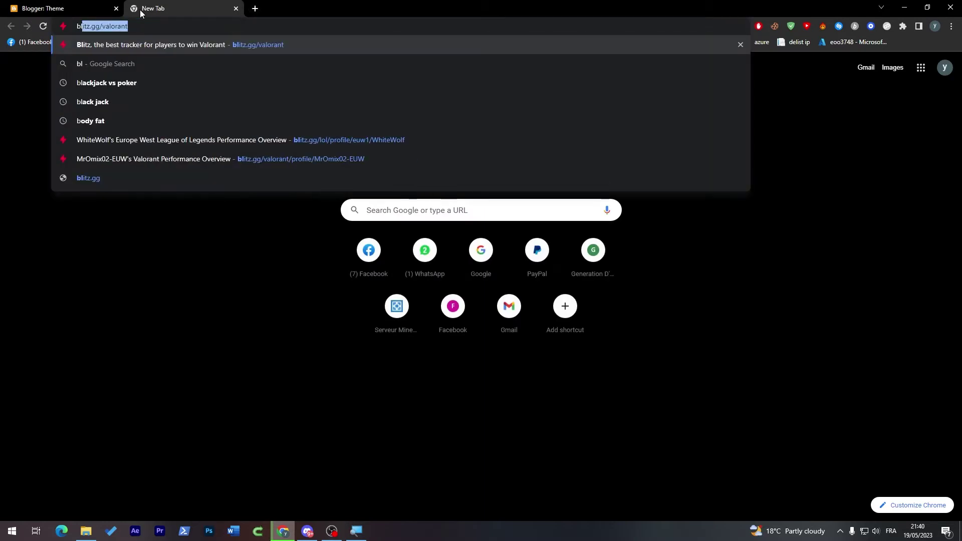
type("ogger free template")
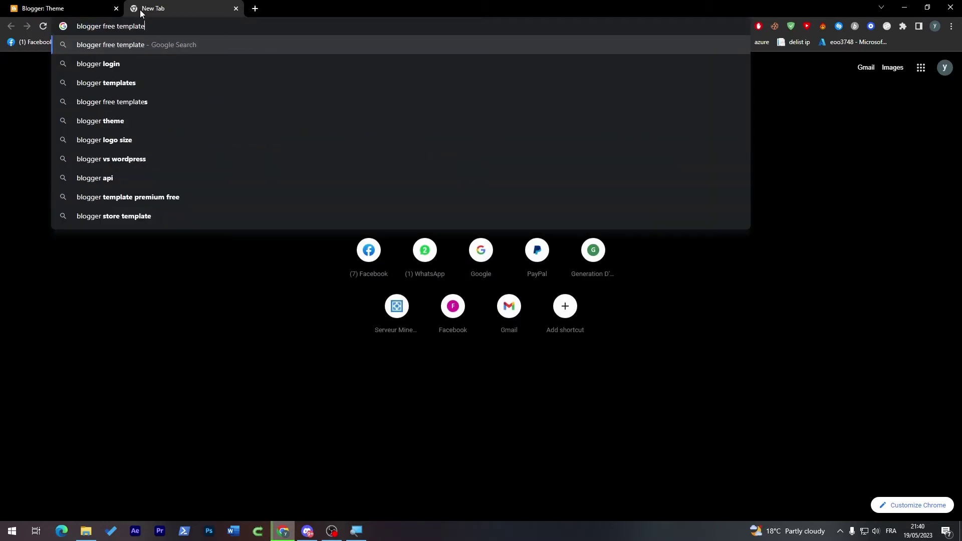
key("Return")
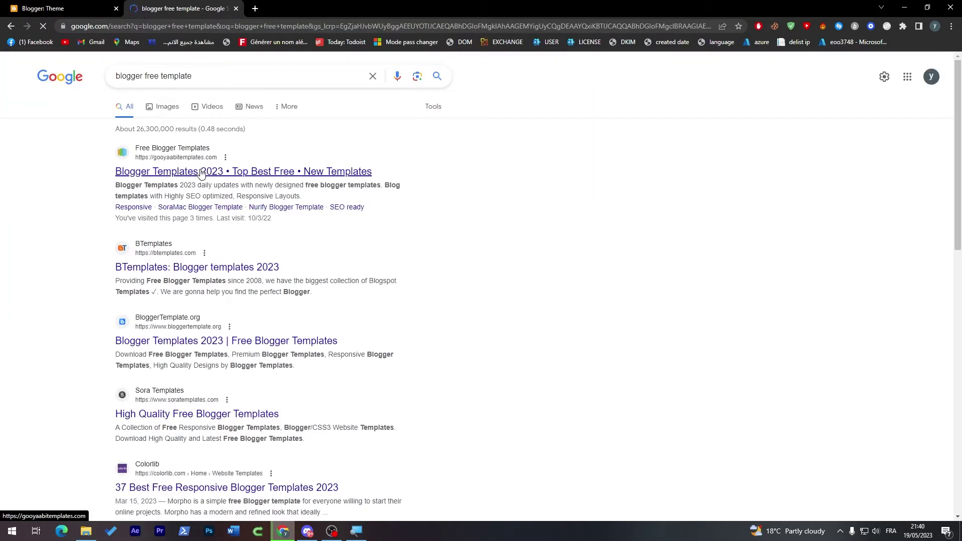
left_click(201, 173)
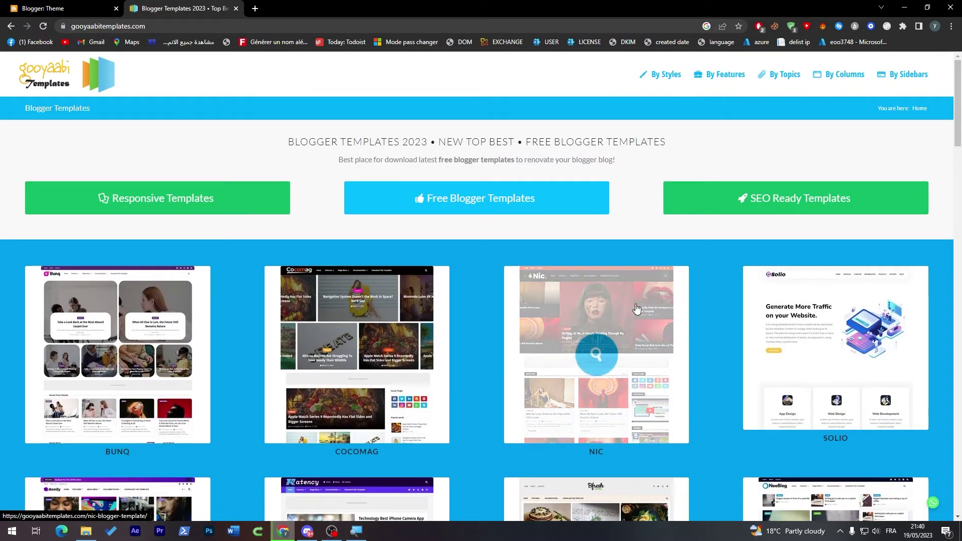
Download the free FitMag template zip and return to the Blogger tab
left_click_drag(955, 135, 947, 264)
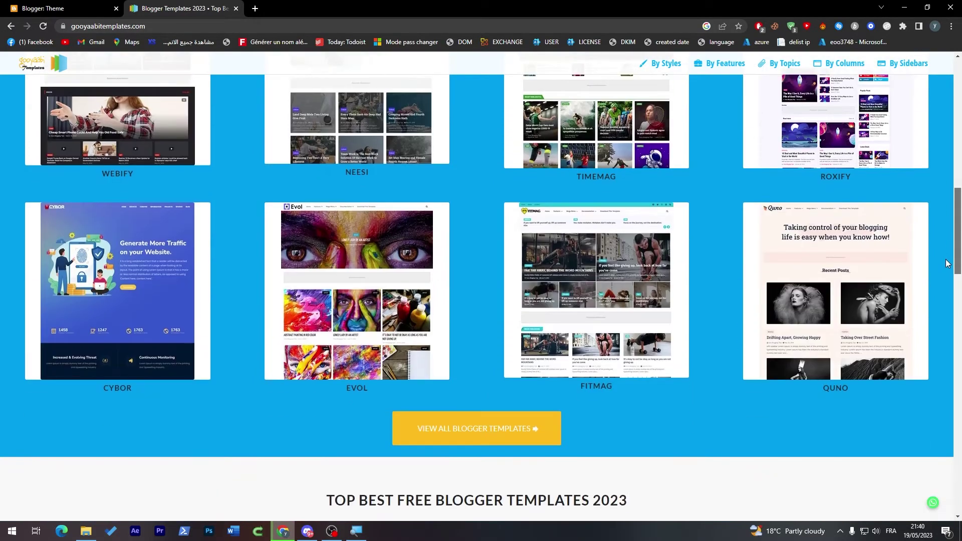
left_click(581, 308)
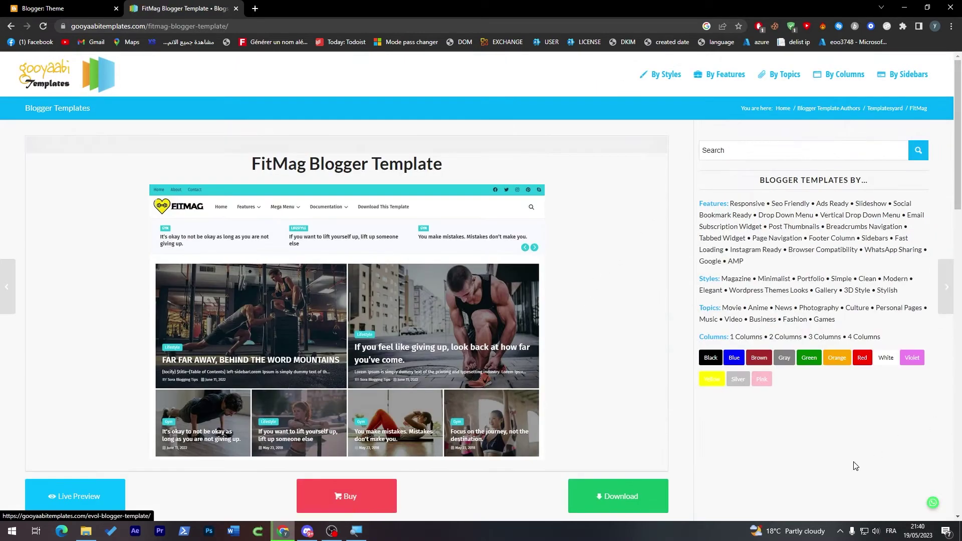
left_click(621, 507)
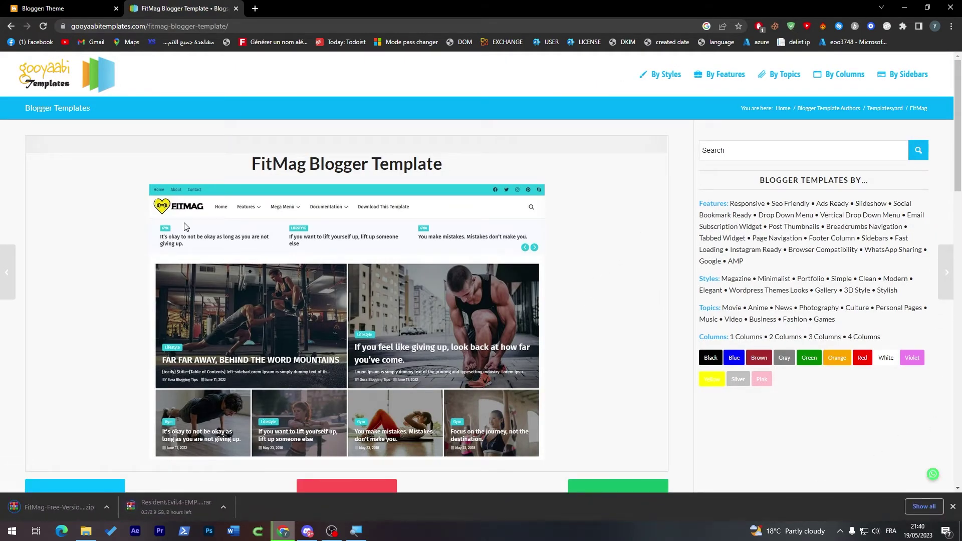
left_click(49, 6)
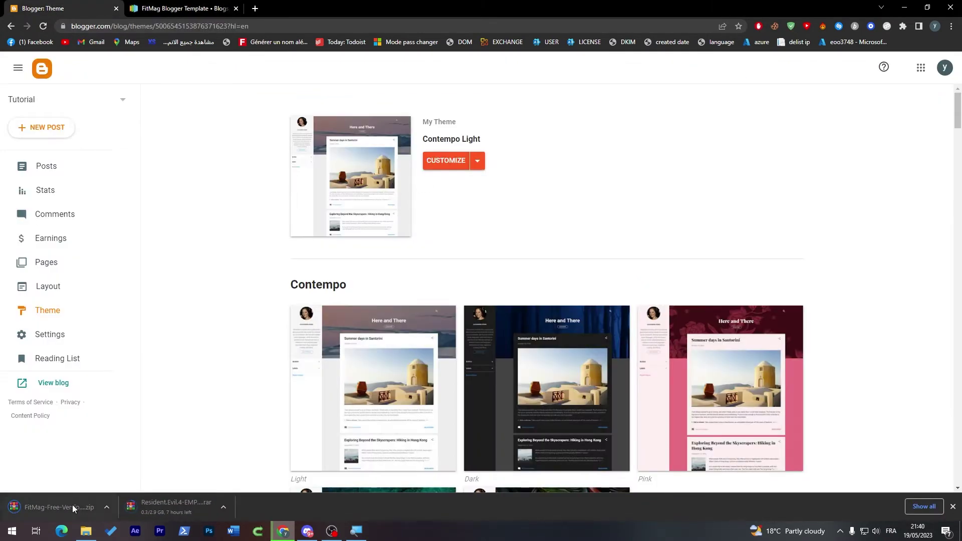
left_click(439, 166)
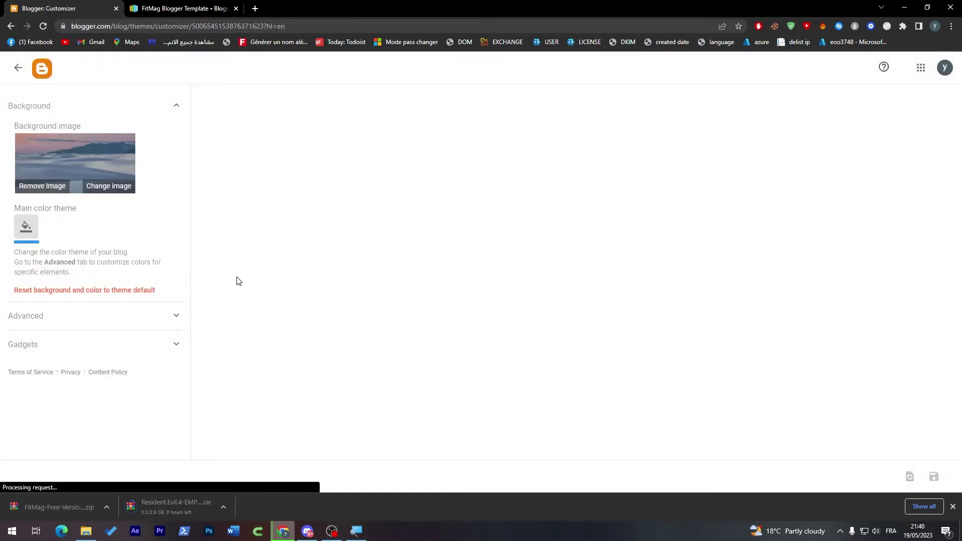
left_click(14, 66)
left_click(482, 161)
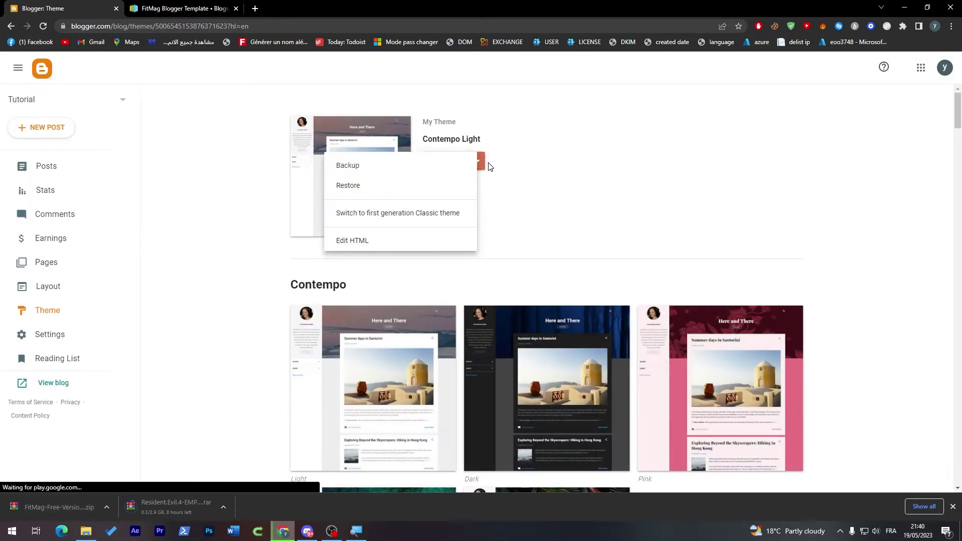
left_click(357, 186)
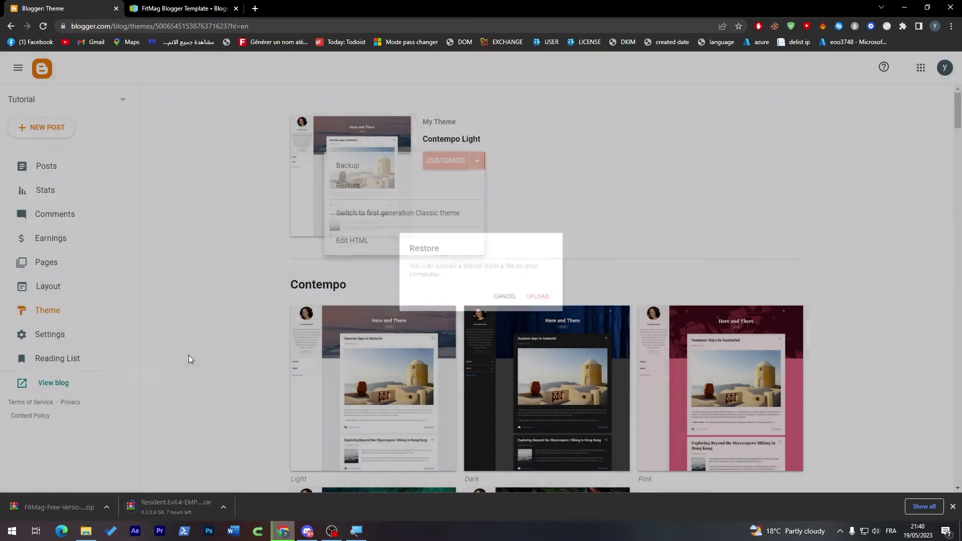
left_click(547, 301)
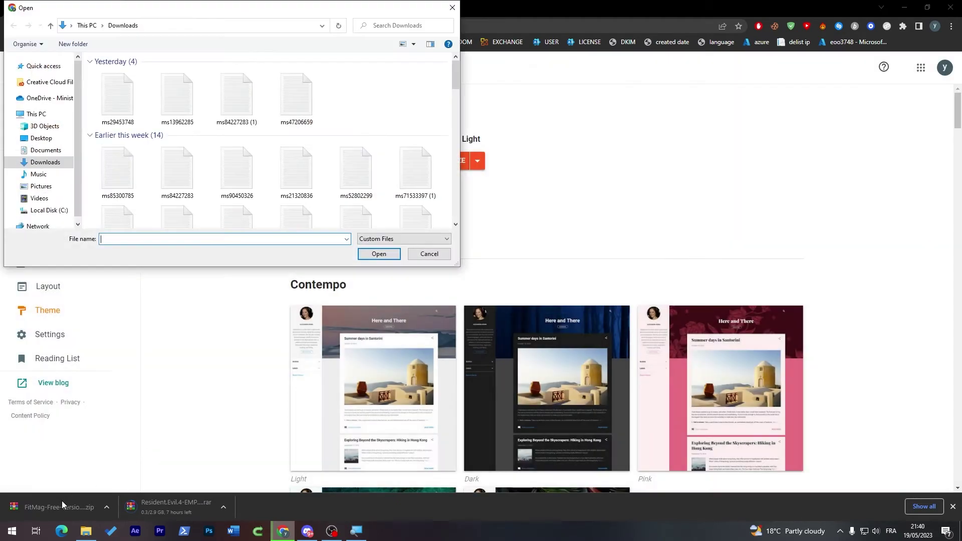
mouse_move(46, 163)
left_click(65, 67)
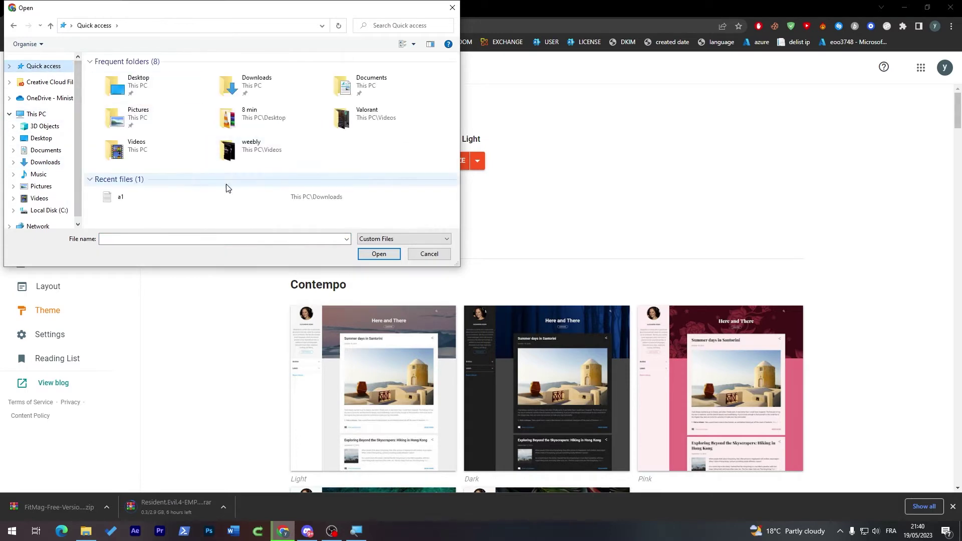
left_click(434, 254)
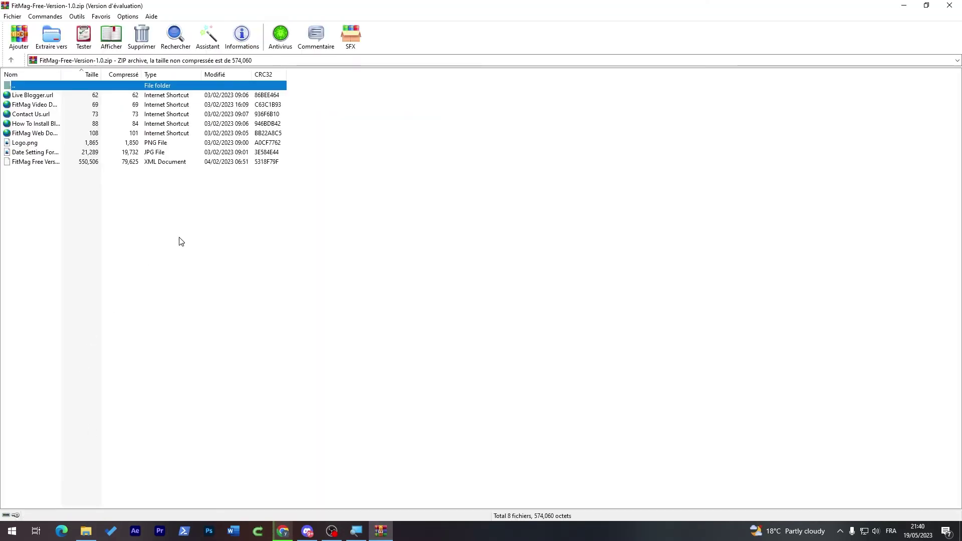
left_click(182, 242)
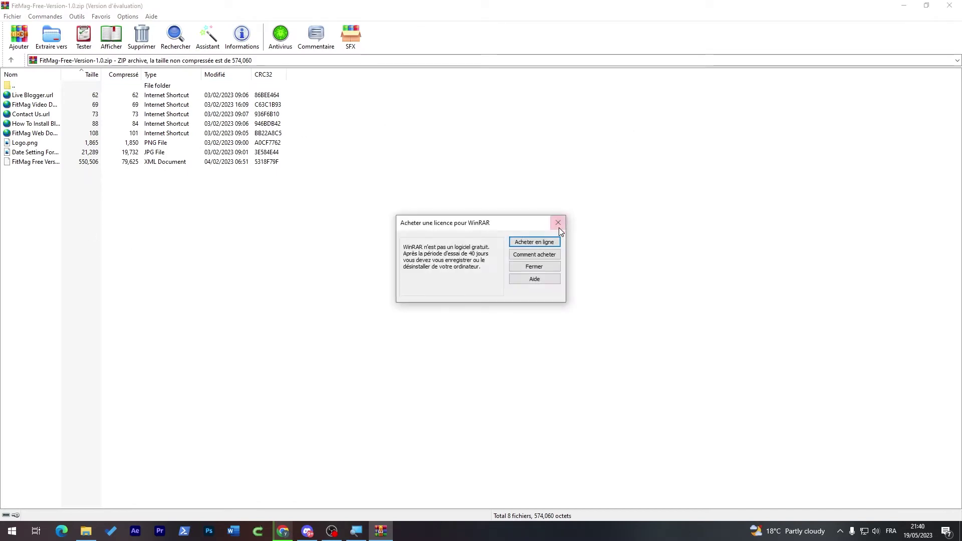
left_click(559, 228)
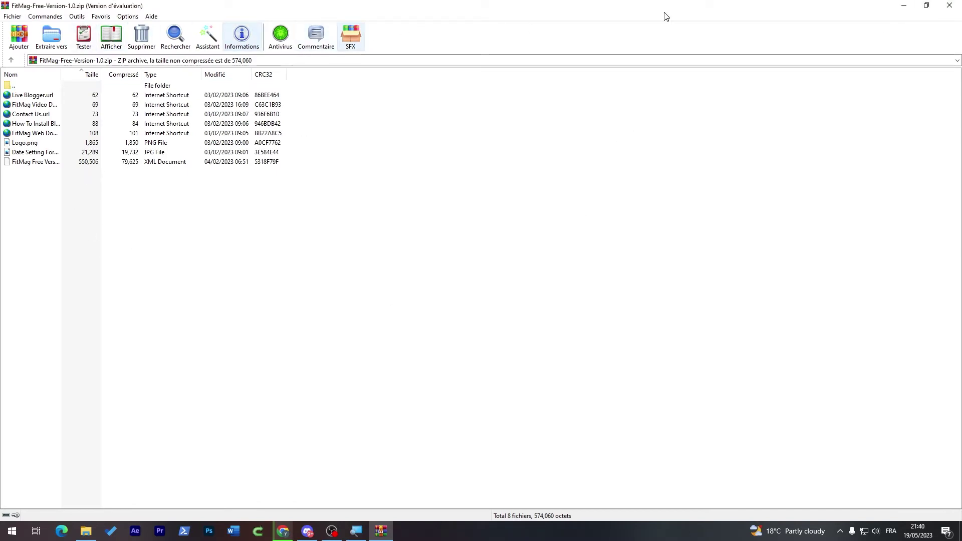
left_click(950, 5)
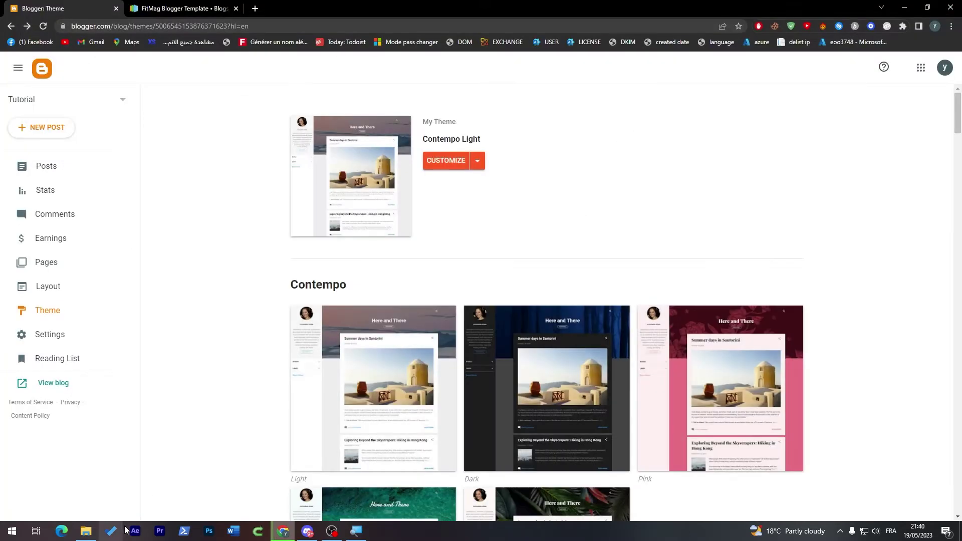
Reveal the downloaded FitMag zip from Chrome's Downloads, then return to the Blogger Theme tab
left_click(951, 27)
left_click(880, 92)
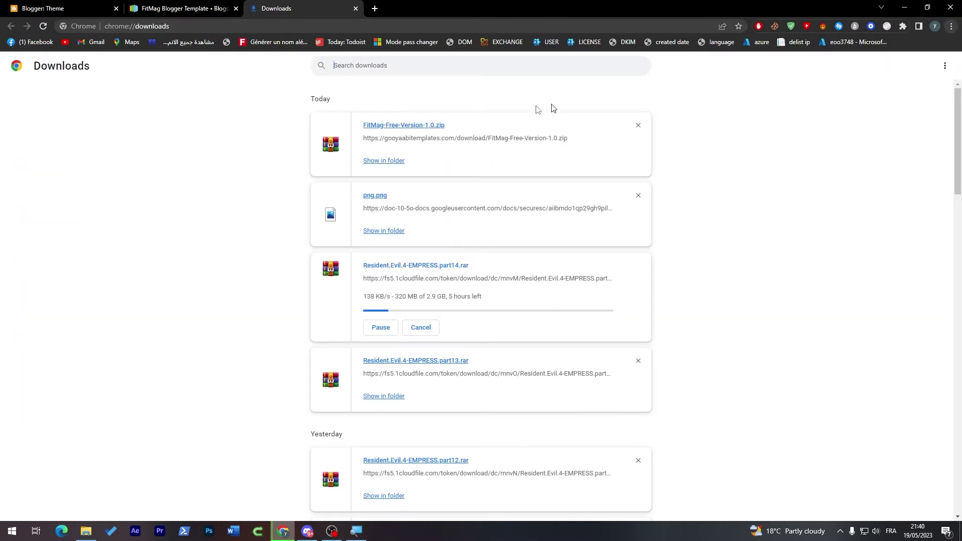
left_click(380, 161)
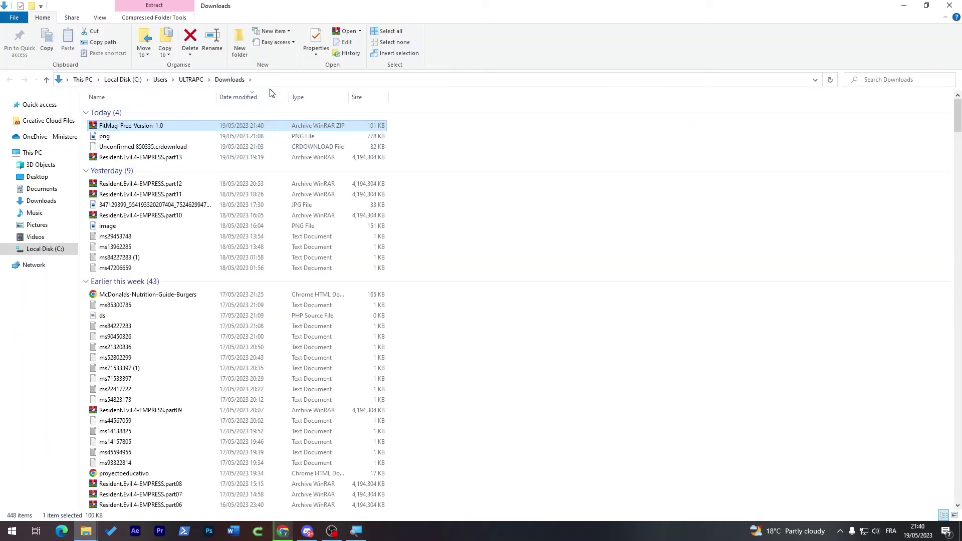
left_click(905, 7)
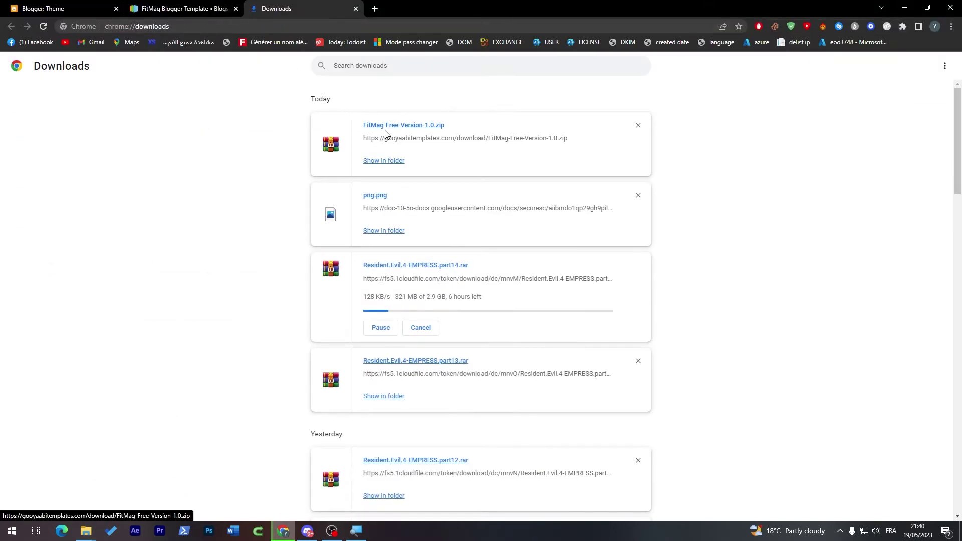
left_click(77, 5)
Attempt a theme restore upload, browse Downloads and Desktop, then cancel the Open dialog
left_click(478, 161)
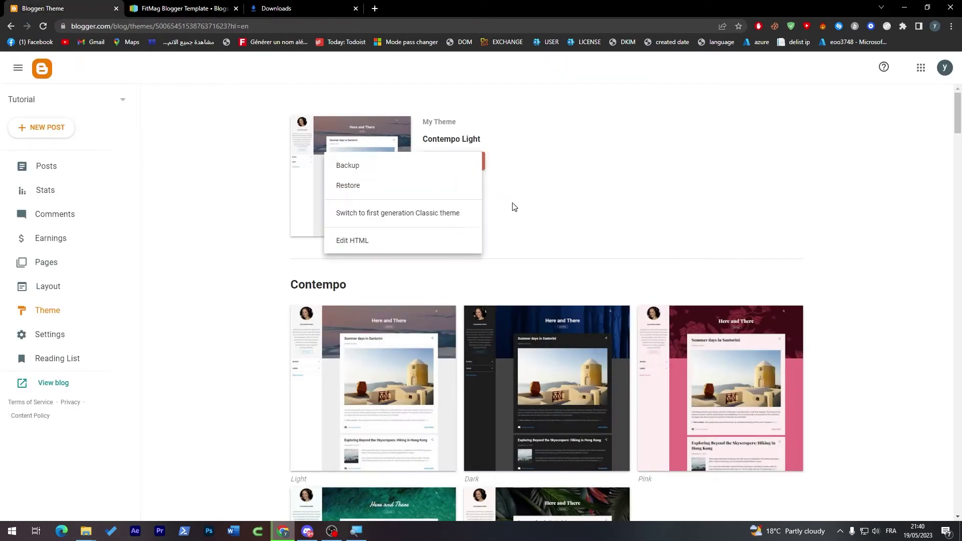
left_click(390, 186)
left_click(547, 315)
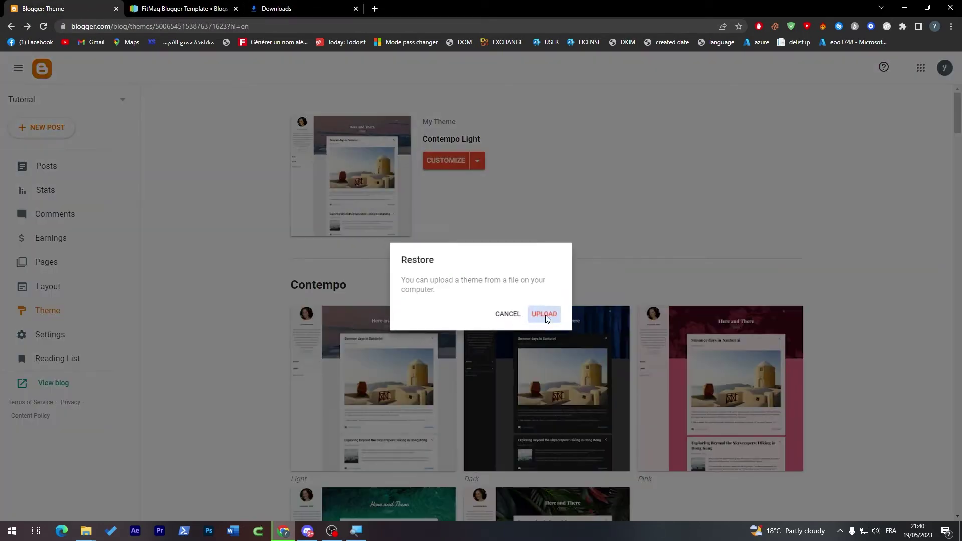
left_click_drag(455, 78, 453, 193)
left_click(25, 165)
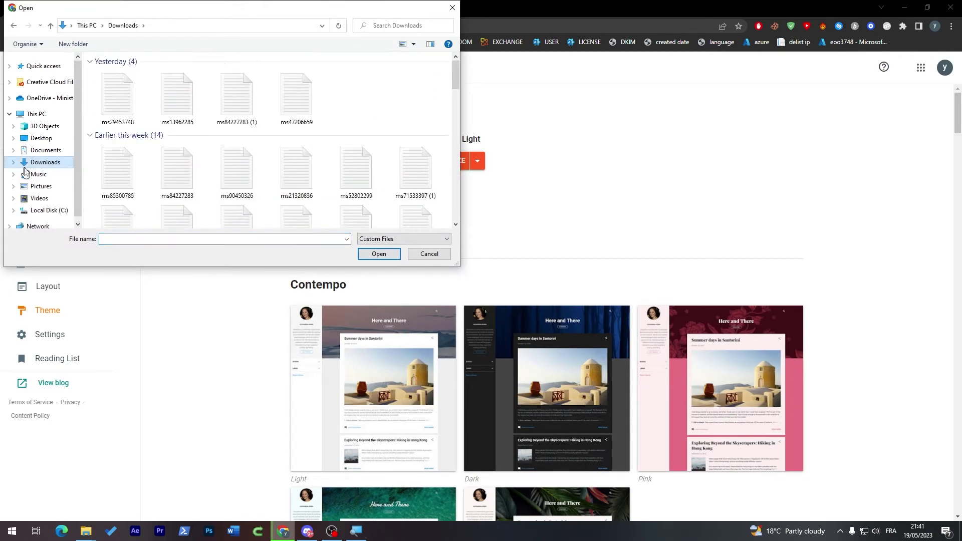
left_click(116, 93)
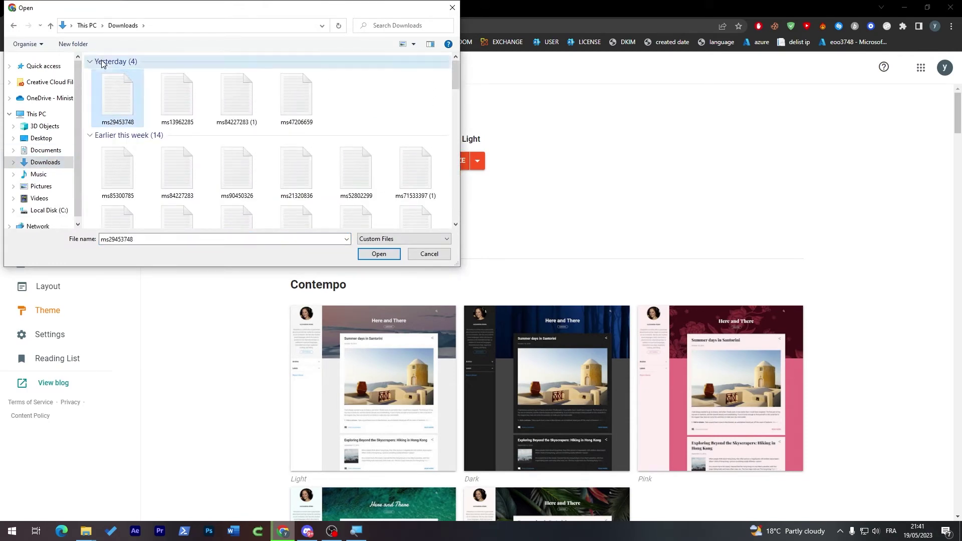
left_click(41, 138)
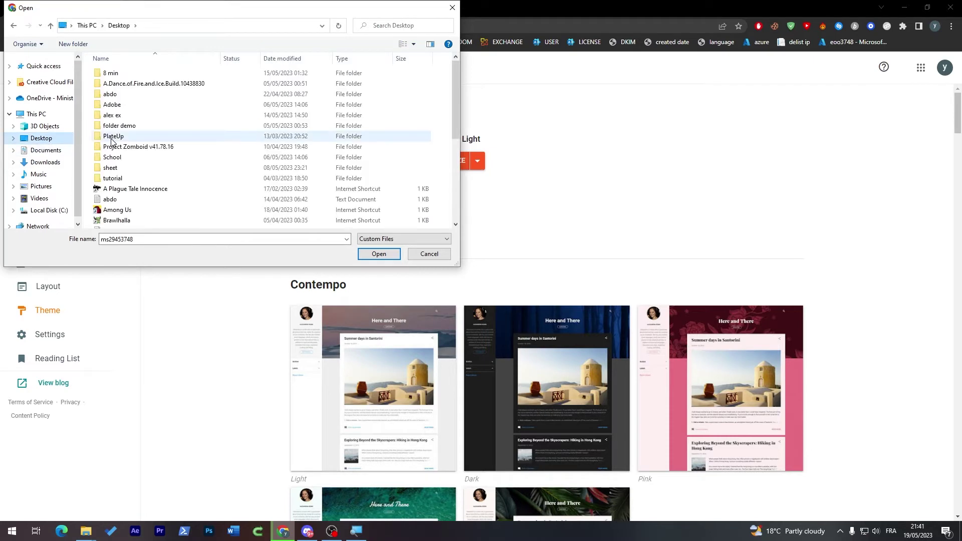
left_click_drag(454, 90, 437, 181)
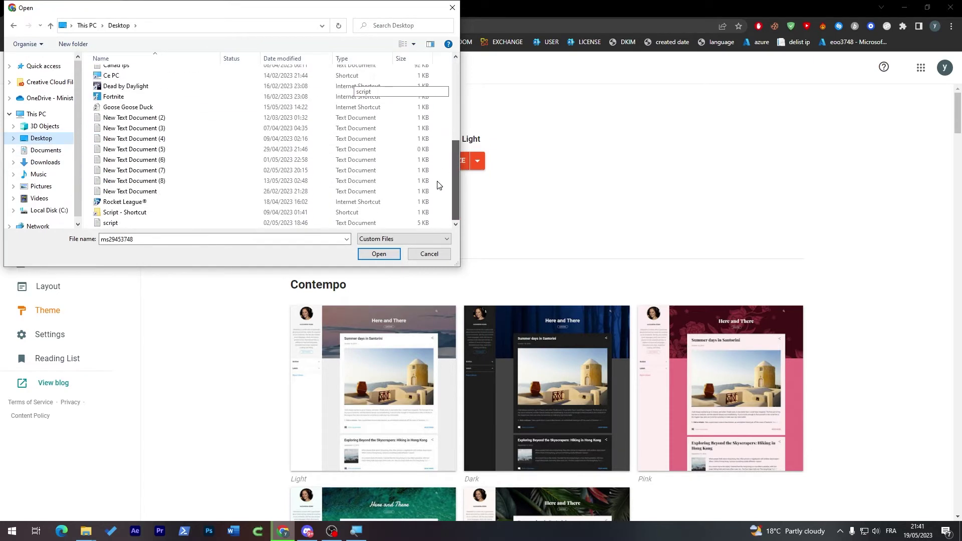
left_click(456, 6)
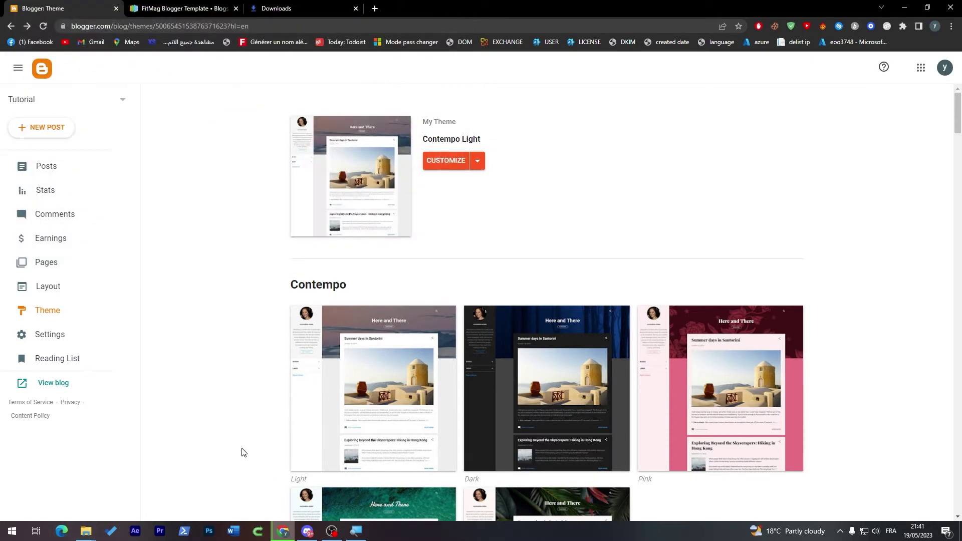
Find the FitMag zip in File Explorer's Downloads folder and show the desktop
left_click(74, 502)
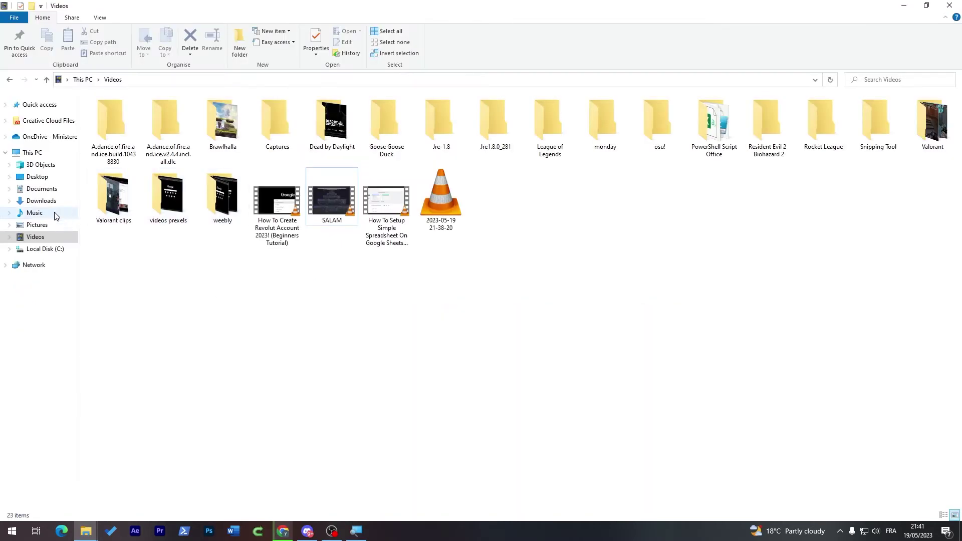
left_click(57, 212)
left_click(113, 140)
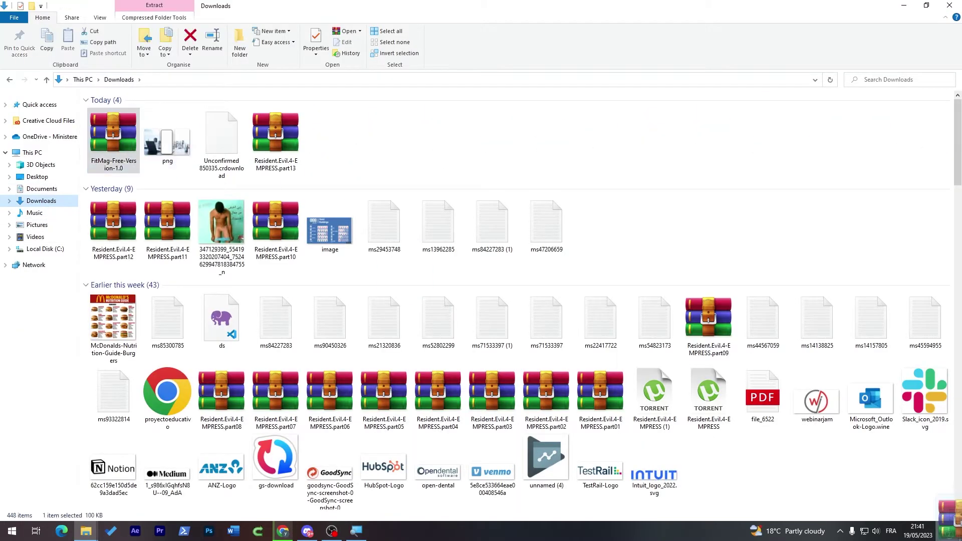
key("super+d")
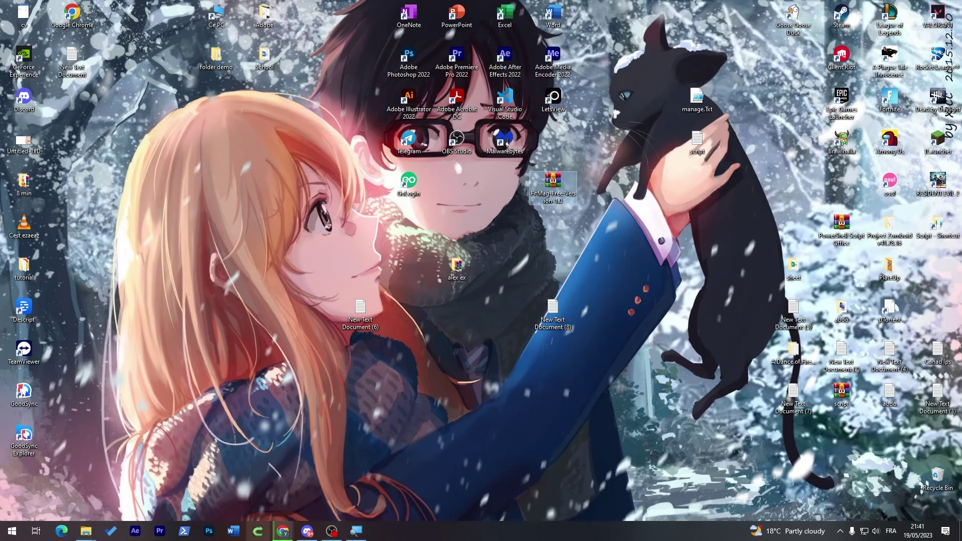
Restore the blog theme by uploading the FitMag theme XML from the Desktop
left_click(283, 532)
left_click(484, 167)
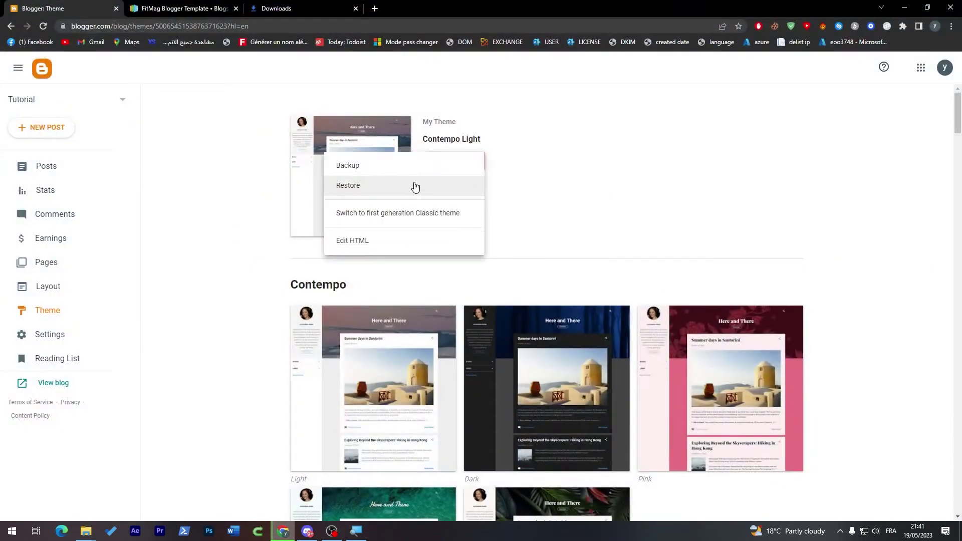
left_click(415, 187)
left_click(543, 314)
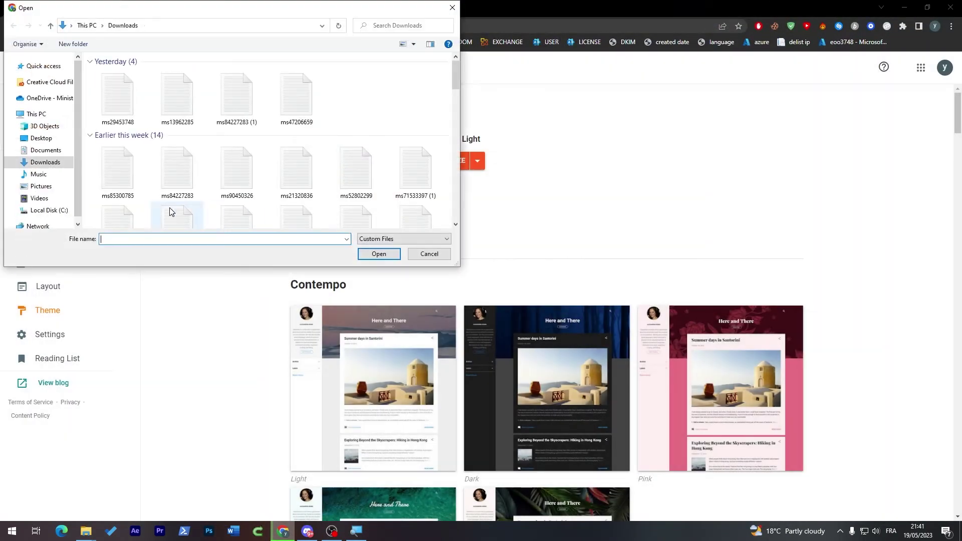
left_click(49, 115)
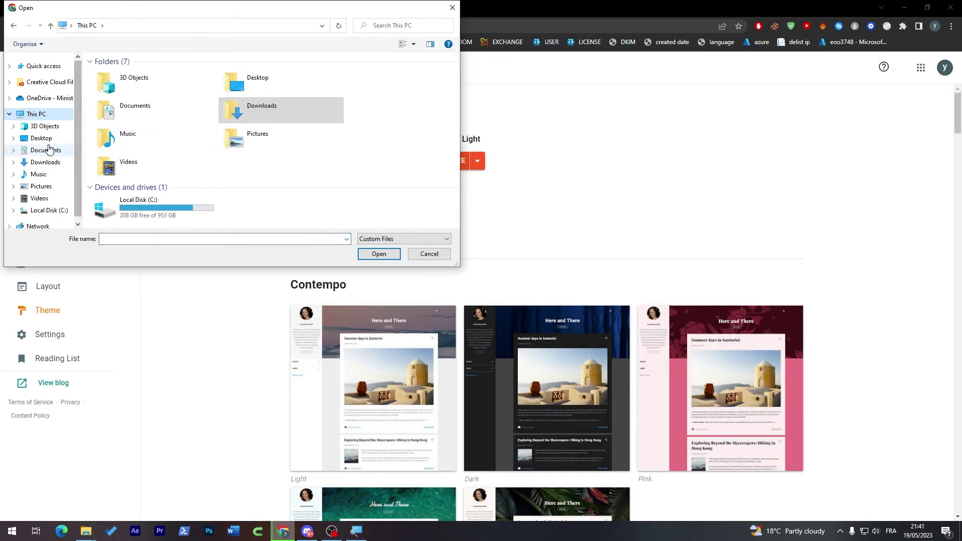
left_click(41, 138)
mouse_move(457, 123)
left_mouse_down()
mouse_move(447, 205)
mouse_move(450, 117)
left_mouse_up()
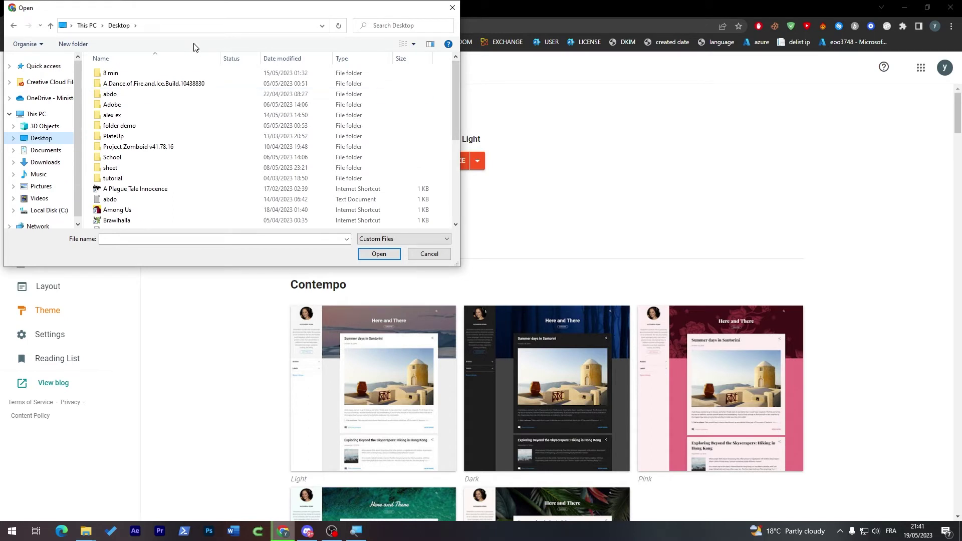
left_click_drag(198, 11, 410, 107)
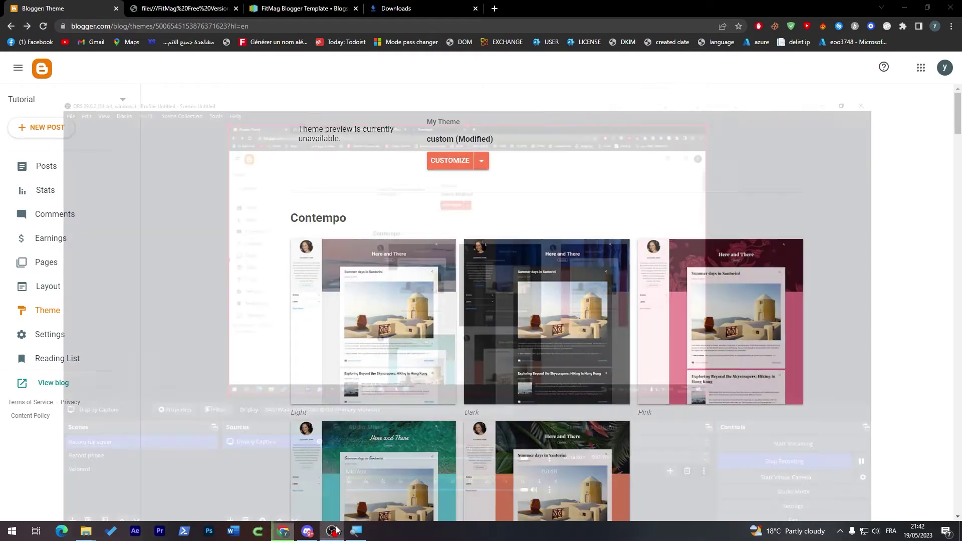
View the live FitMag-styled blog in a new tab, then return and show the empty Posts list
left_click(344, 516)
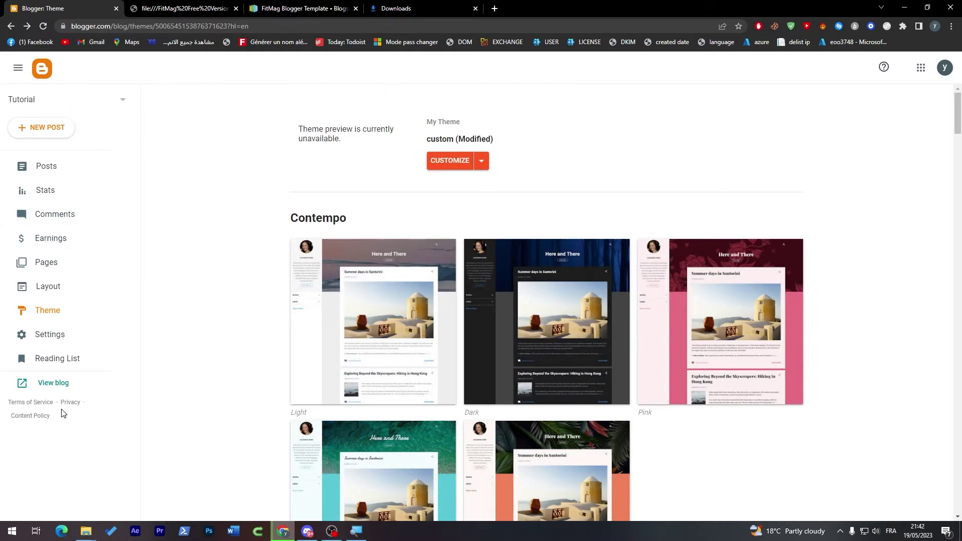
left_click(56, 384)
left_click(355, 9)
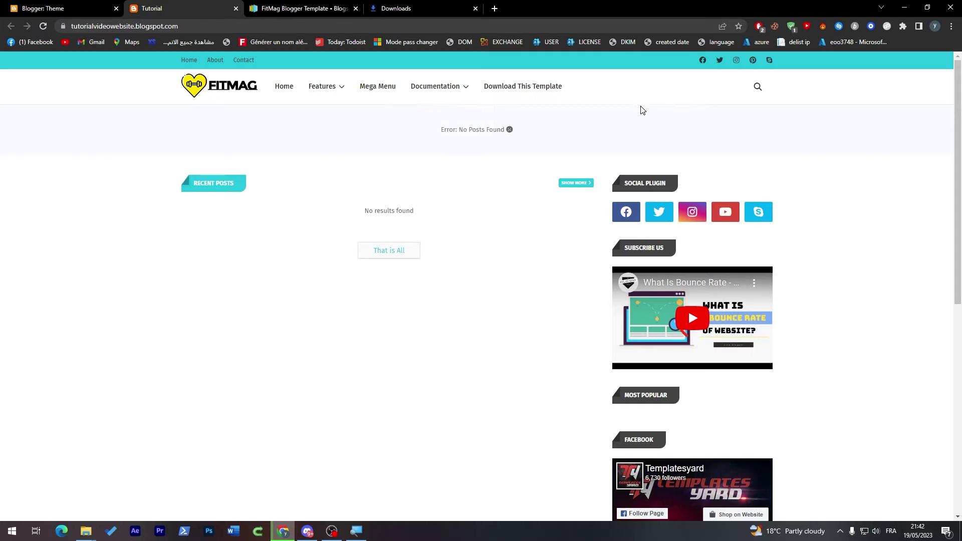
key("ctrl+shift+Tab")
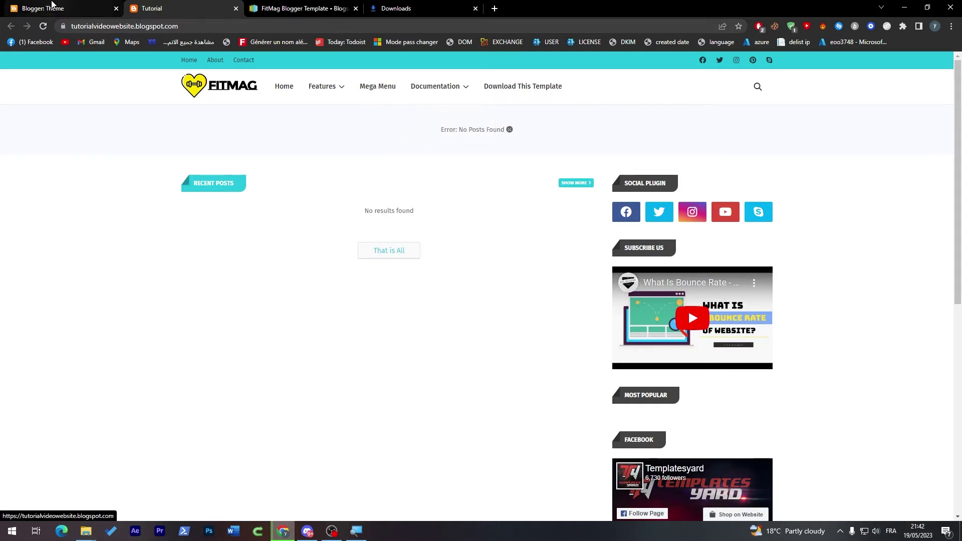
left_click(58, 171)
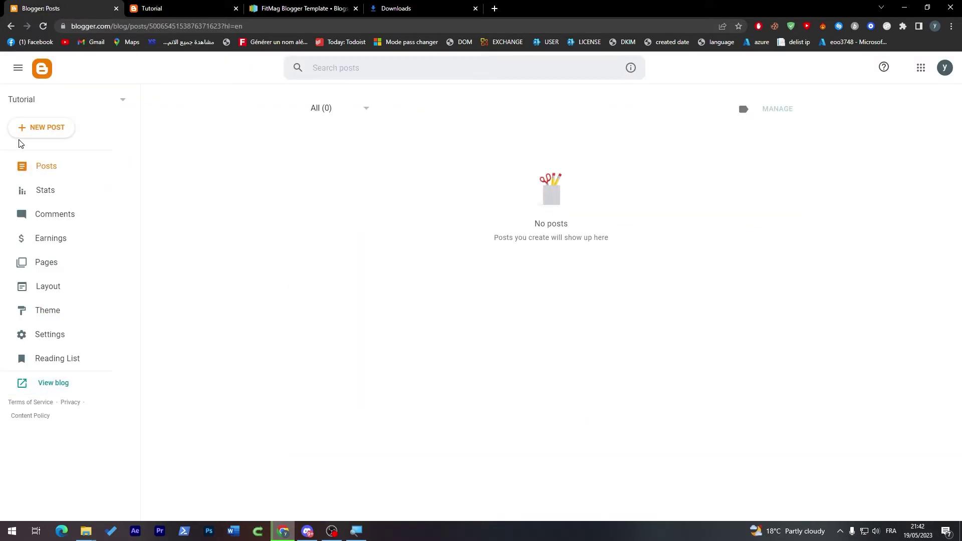
Start a new post titled 'TEST 1', check video insert options and the live blog
left_click(47, 130)
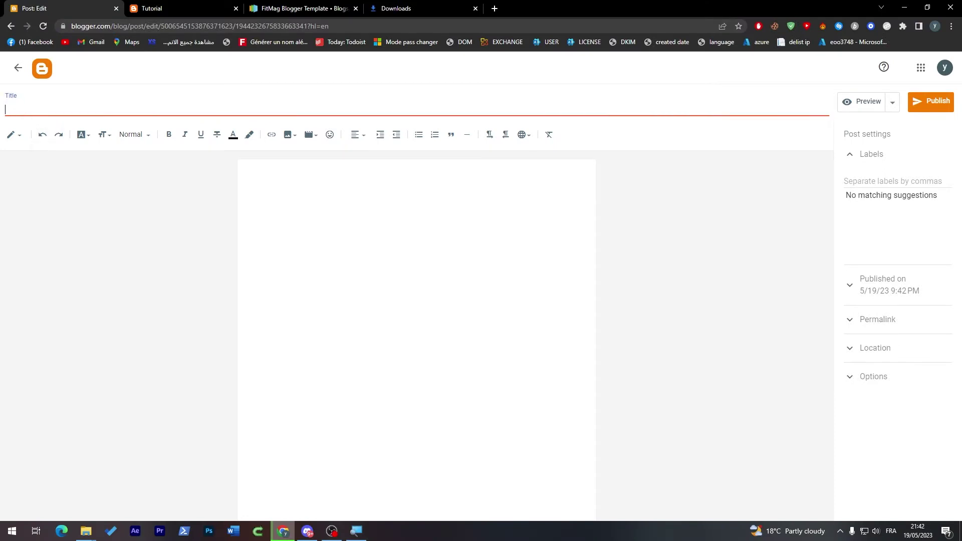
type("TEST 1")
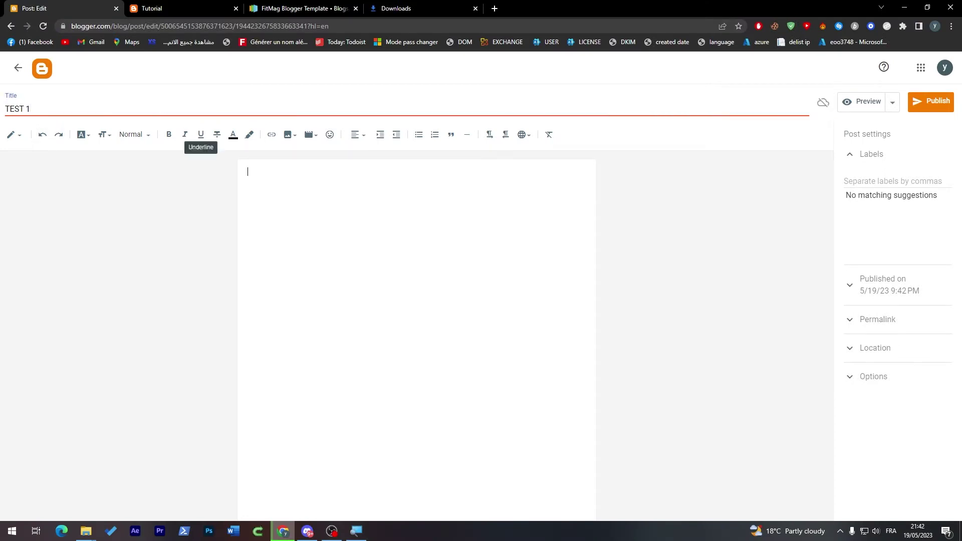
left_click(292, 203)
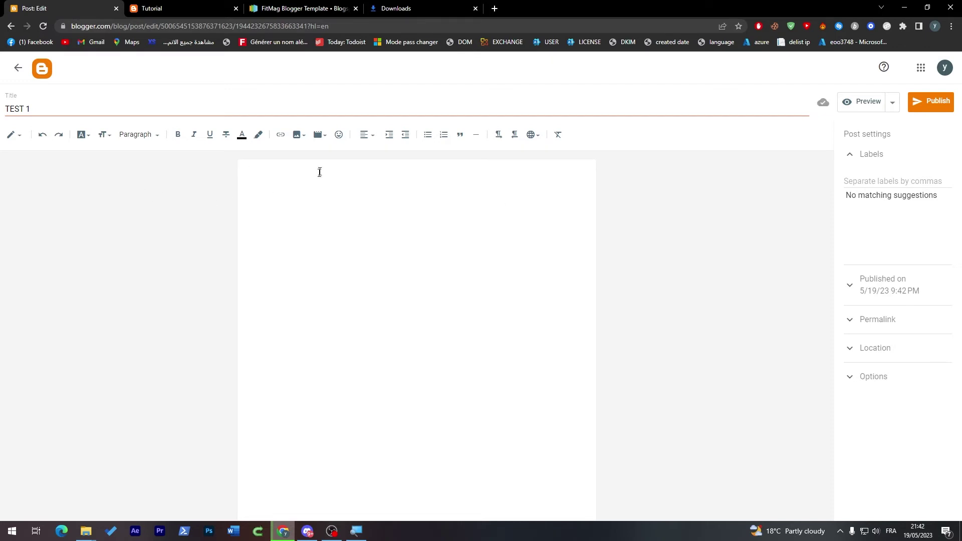
left_click(321, 138)
left_click(265, 5)
left_click(165, 8)
mouse_move(439, 86)
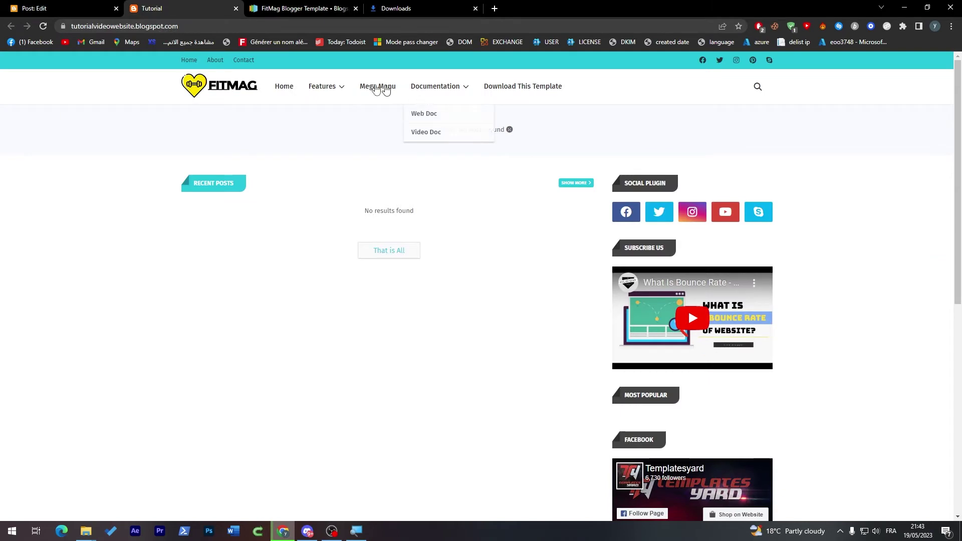
key("ctrl+1")
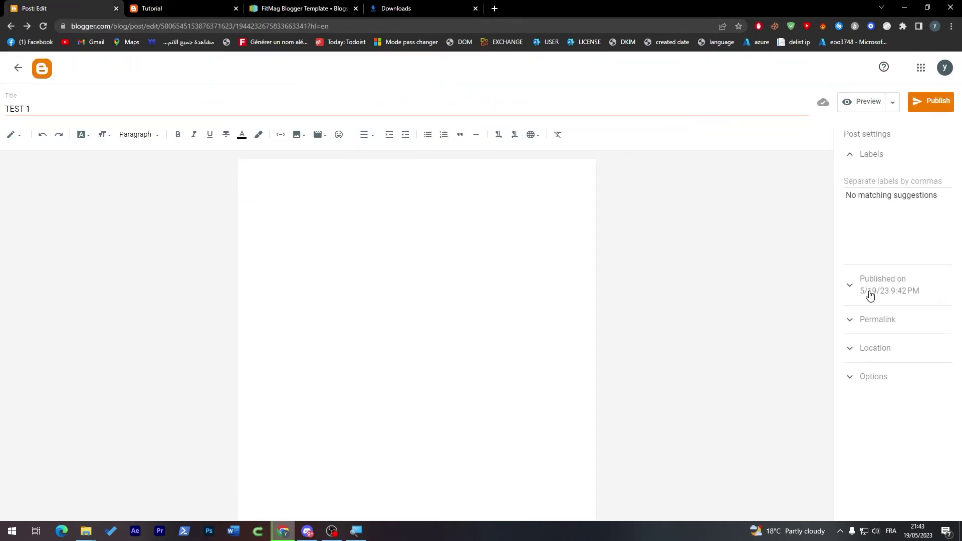
Review the post's Permalink, Location and Options settings, then publish and confirm
left_click(882, 325)
left_click(873, 328)
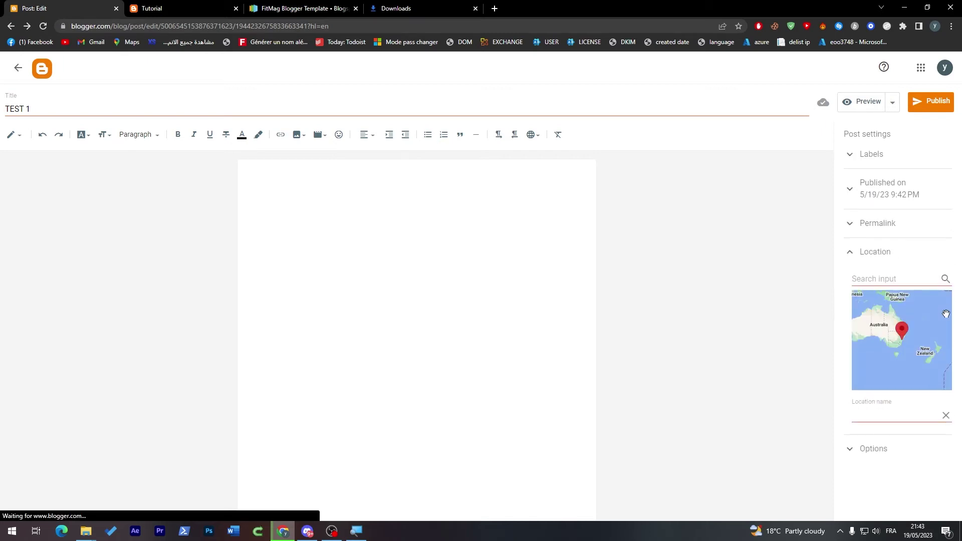
left_click(870, 448)
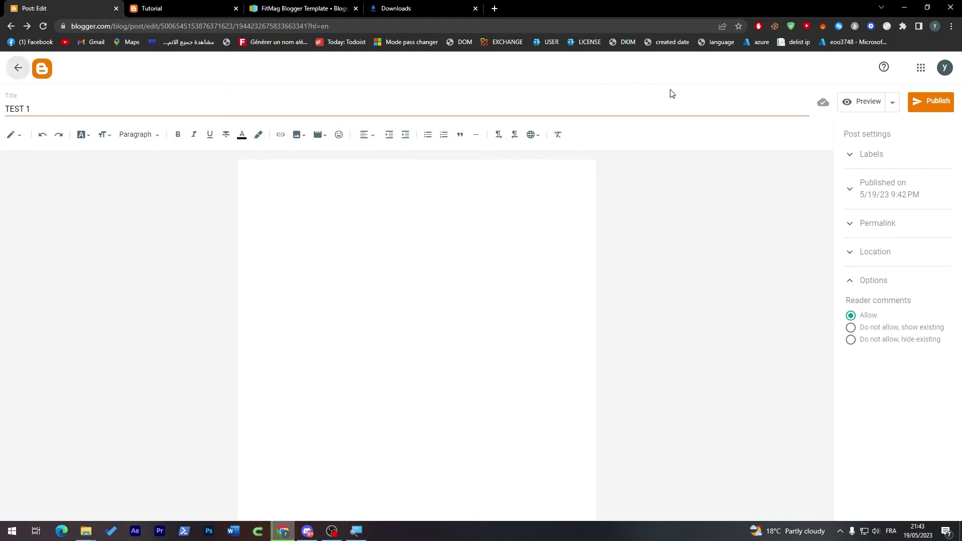
left_click(930, 102)
left_click(524, 308)
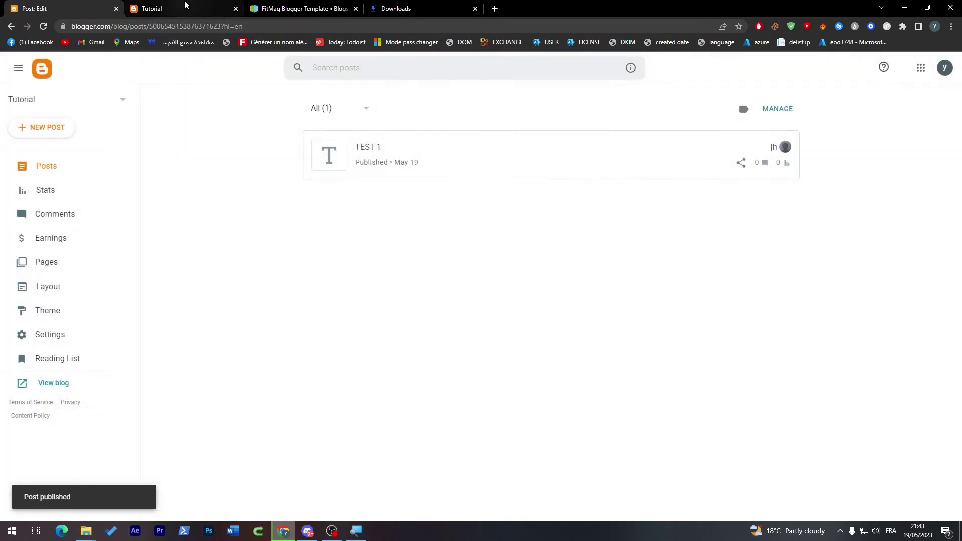
left_click(183, 8)
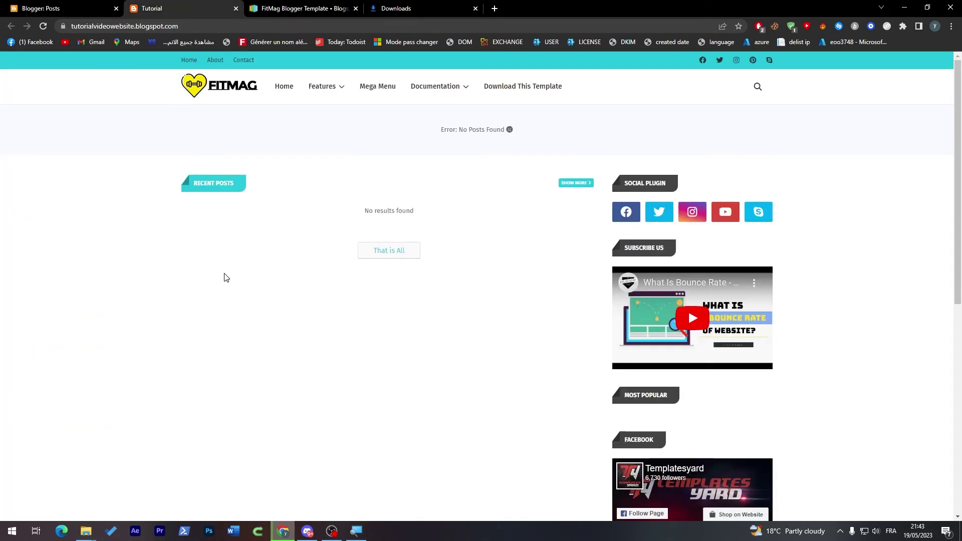
left_click(43, 27)
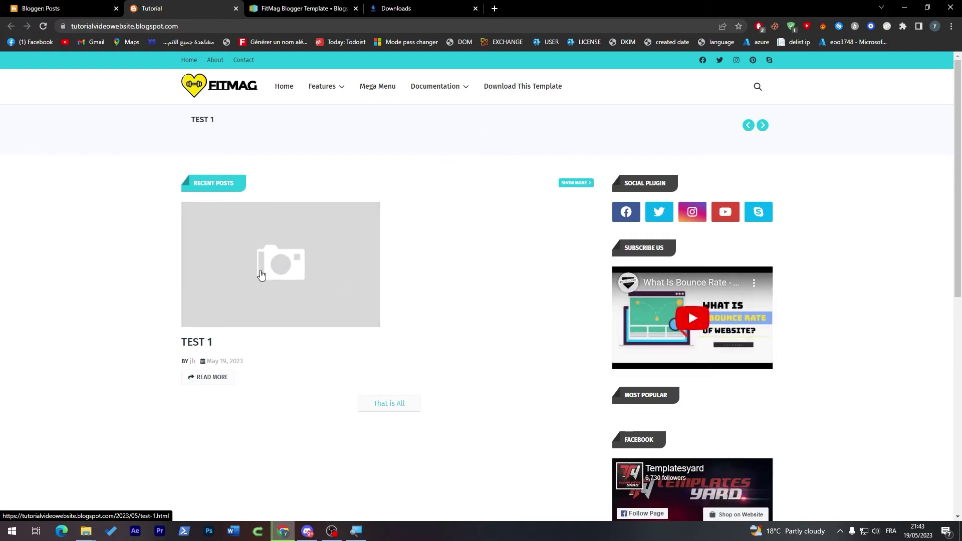
left_click(240, 274)
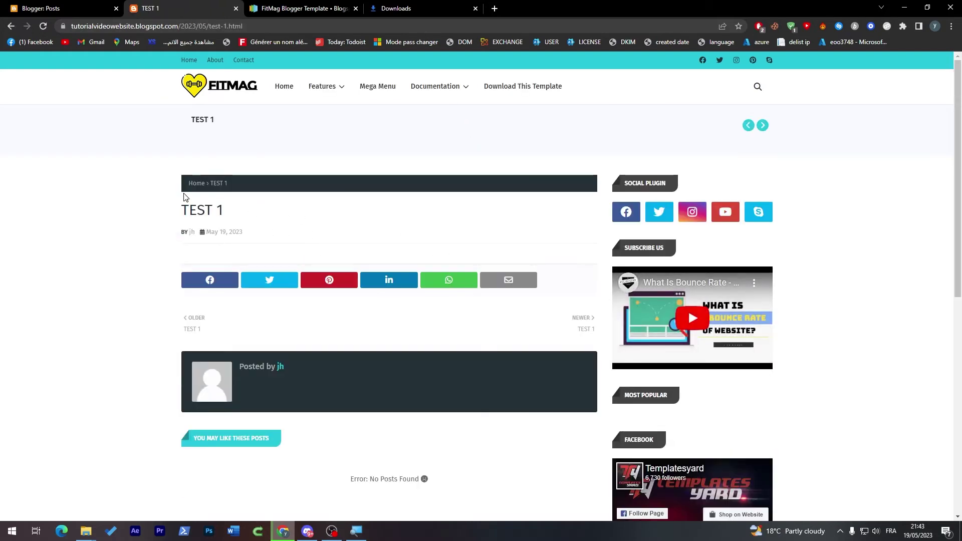
mouse_move(184, 197)
left_mouse_down()
mouse_move(232, 209)
mouse_move(175, 213)
mouse_move(184, 211)
left_mouse_up()
key("ctrl+shift+Tab")
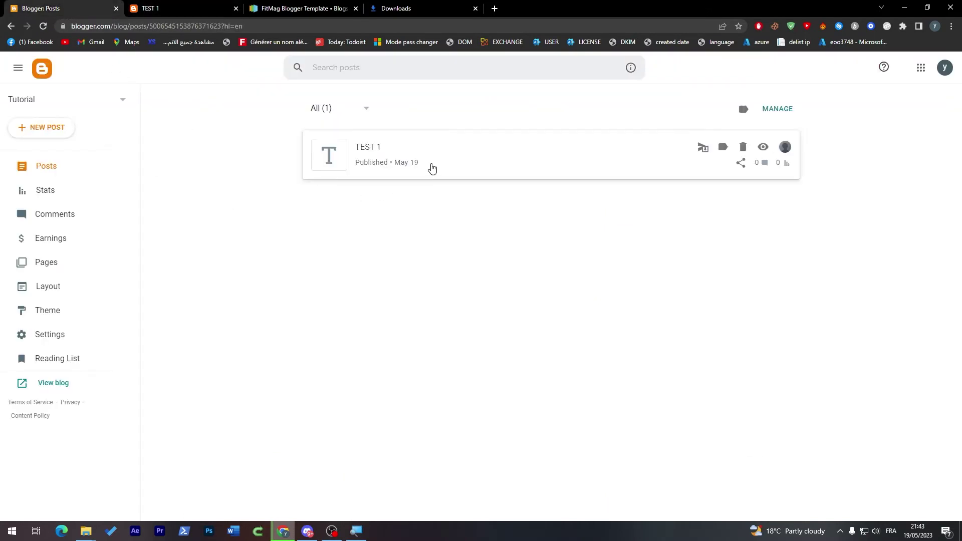
left_click(203, 5)
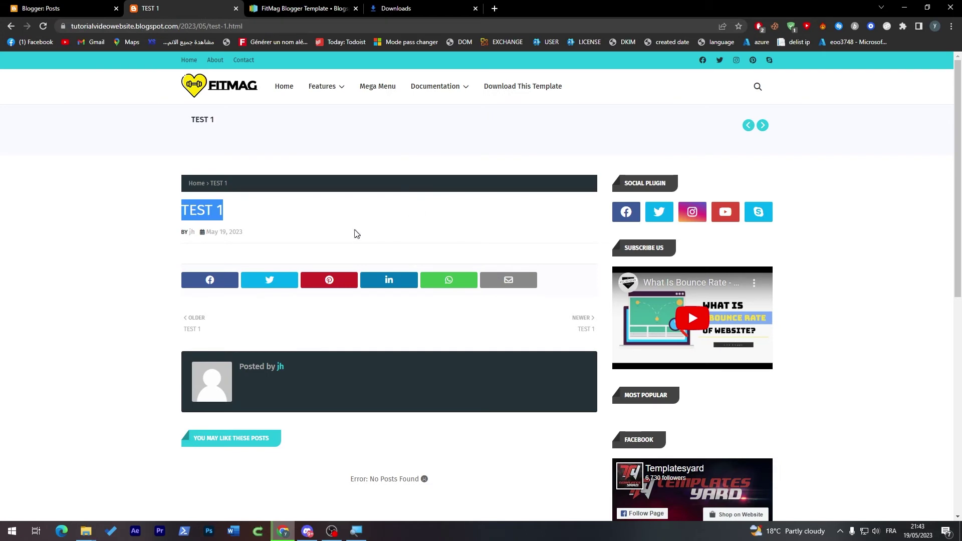
key("ctrl+shift+Tab")
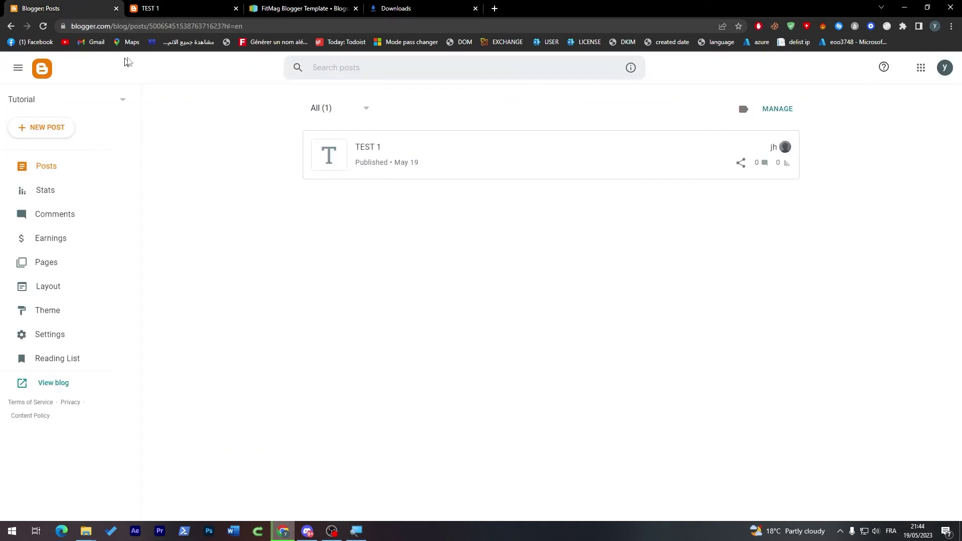
From Pages, add a new static page titled 'About us' and confirm its publishing
left_click(48, 263)
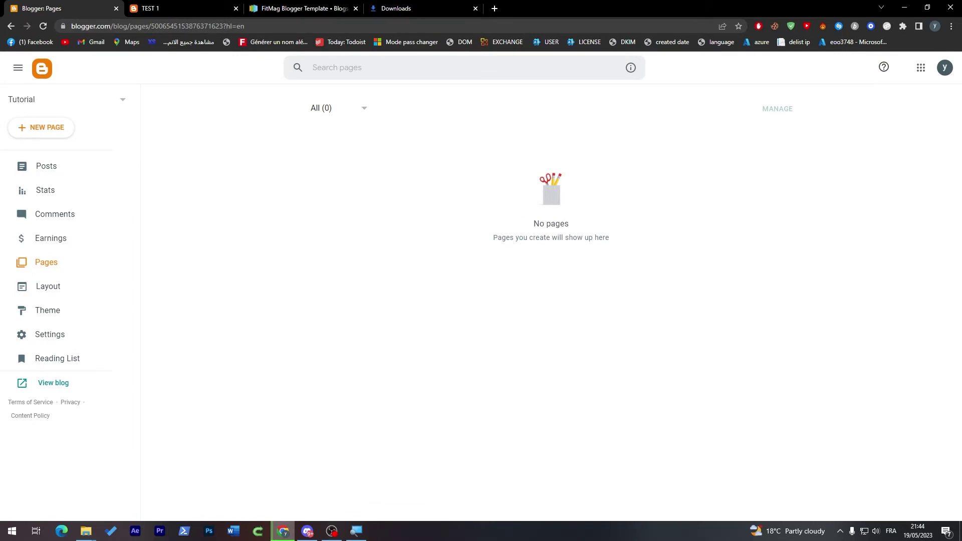
left_click(52, 135)
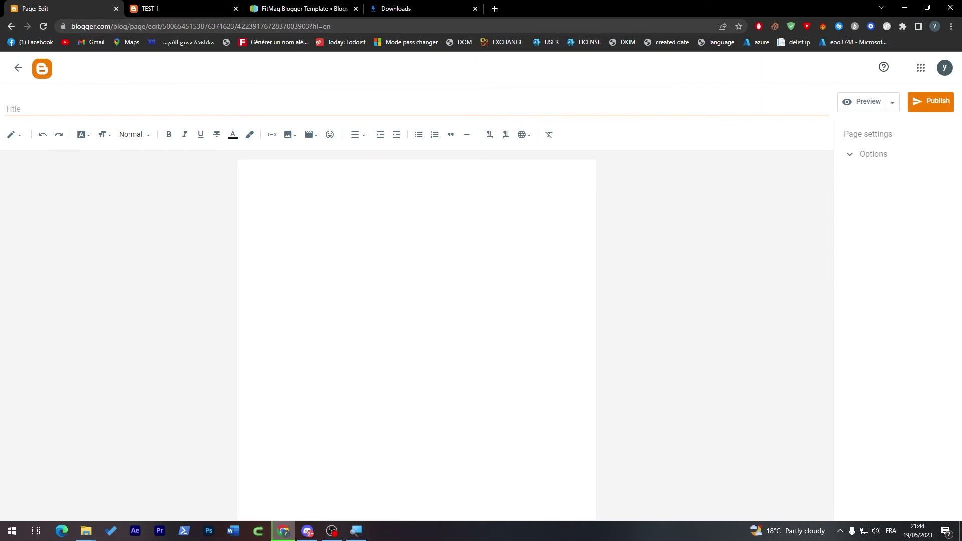
type("a")
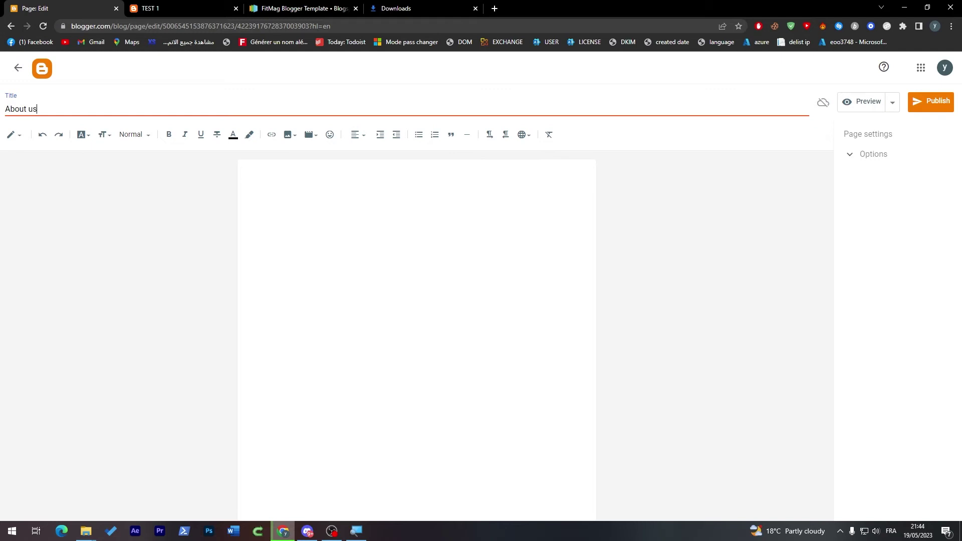
left_click(280, 206)
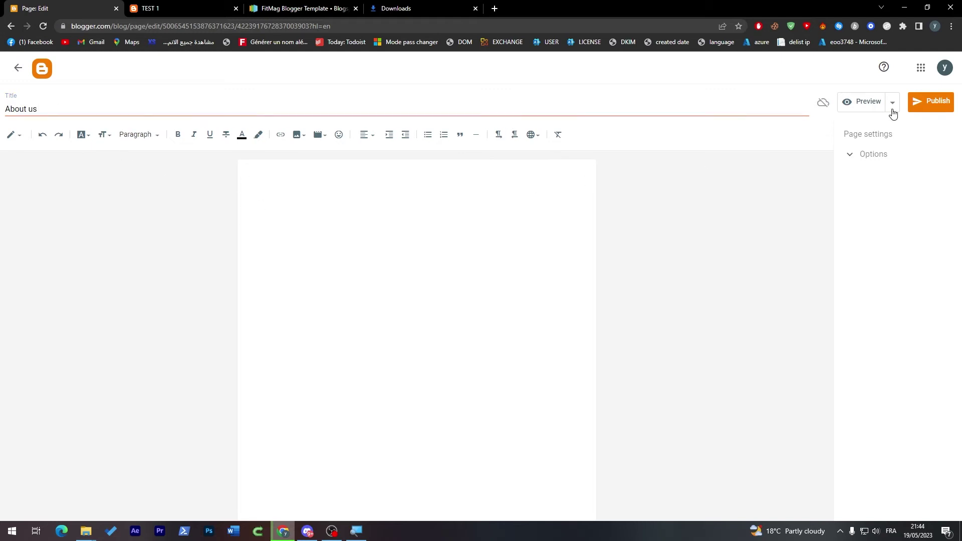
left_click(929, 106)
left_click(531, 312)
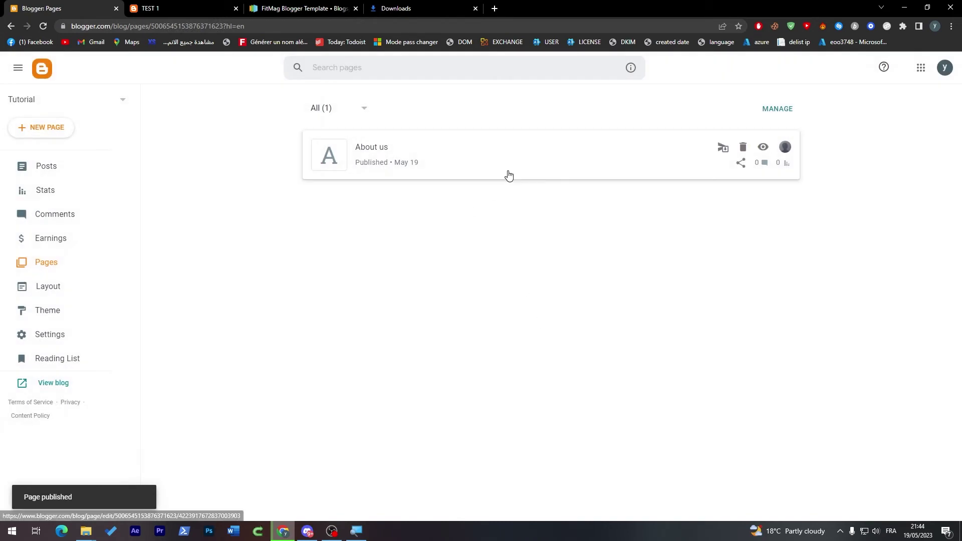
Preview the About us page in its own tab, then return to the Pages list
left_click(509, 174)
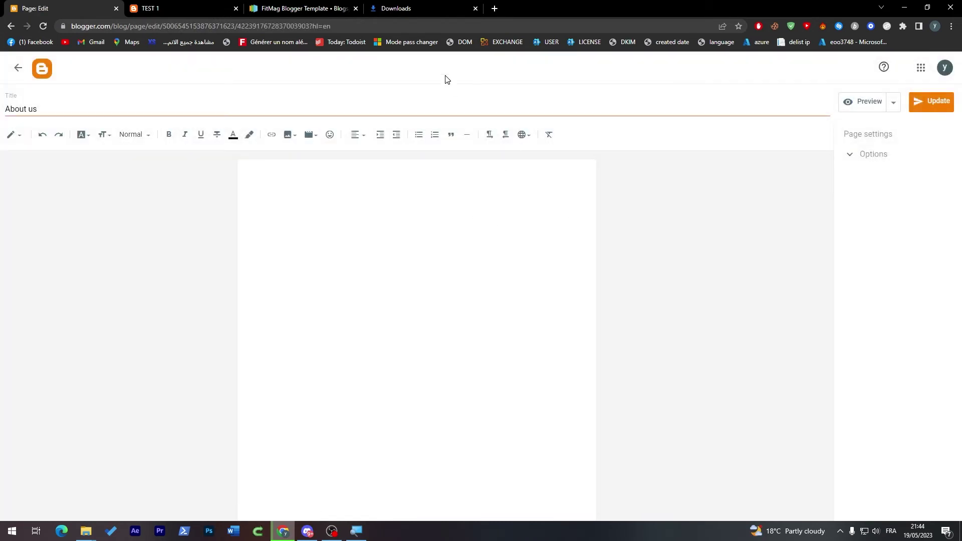
left_click(892, 156)
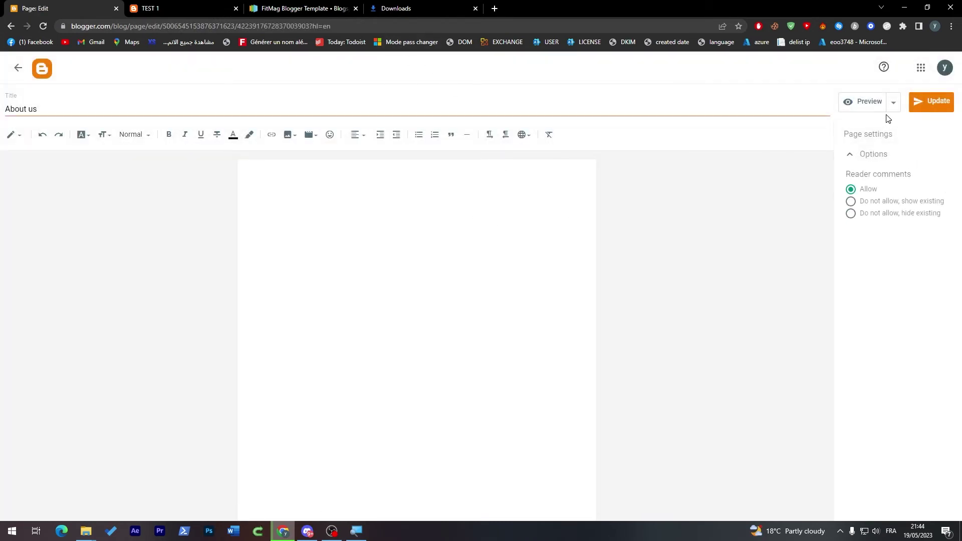
left_click(894, 102)
left_click(869, 102)
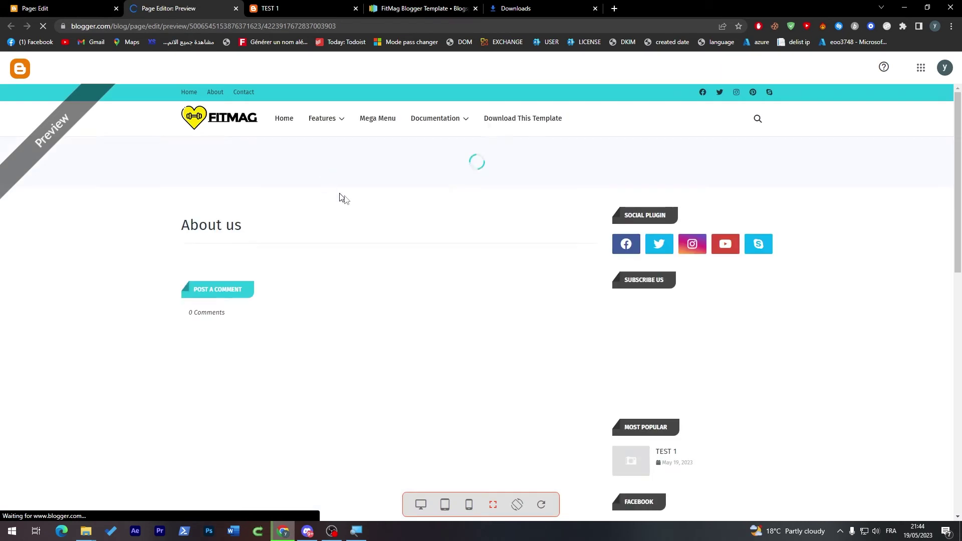
left_click(35, 8)
left_click(11, 26)
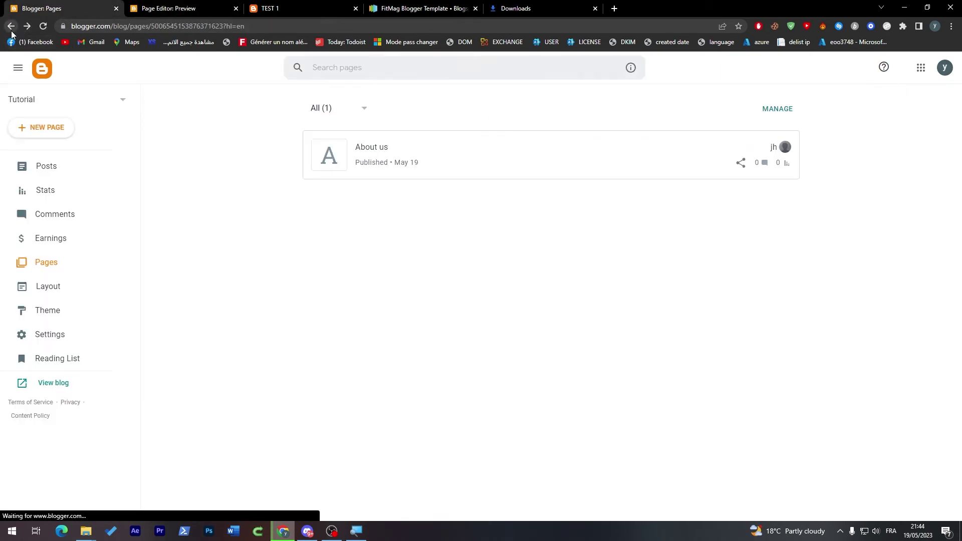
Reopen About us, check its publishing options and preview again, then go back to Pages
left_click(371, 147)
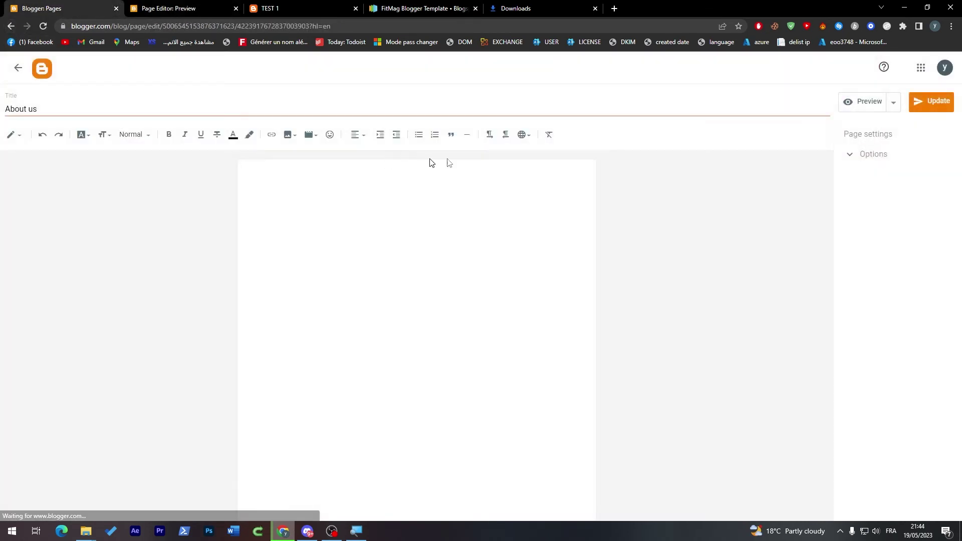
left_click(895, 104)
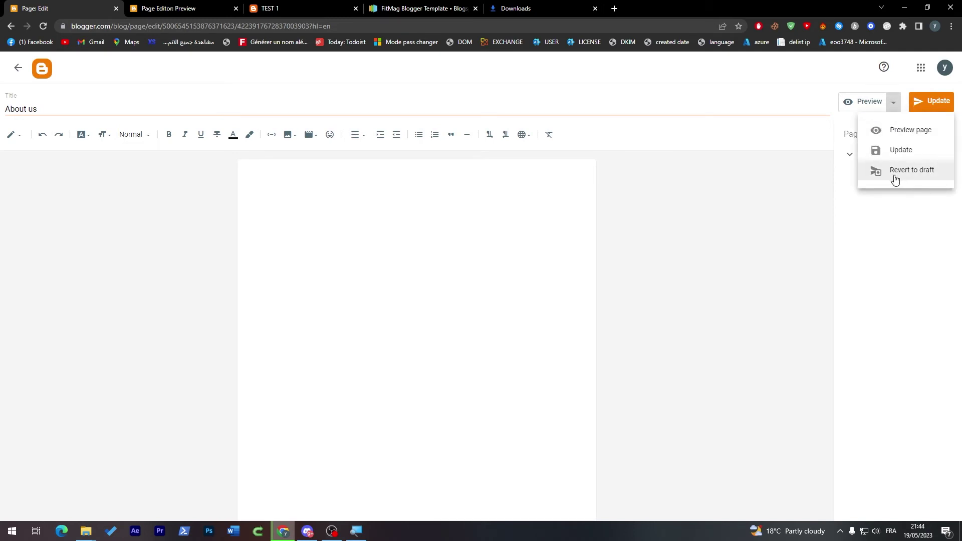
left_click(816, 208)
left_click(872, 155)
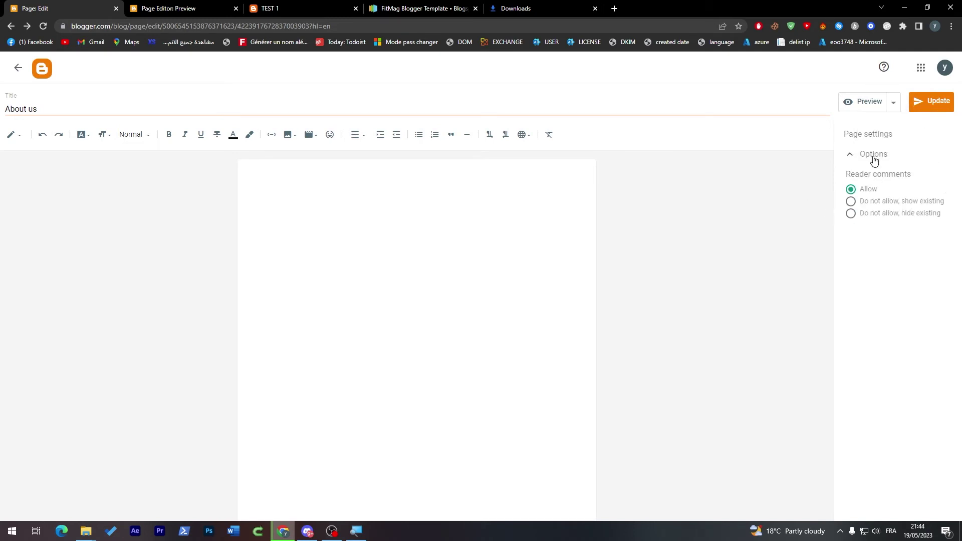
left_click(872, 155)
left_click(173, 8)
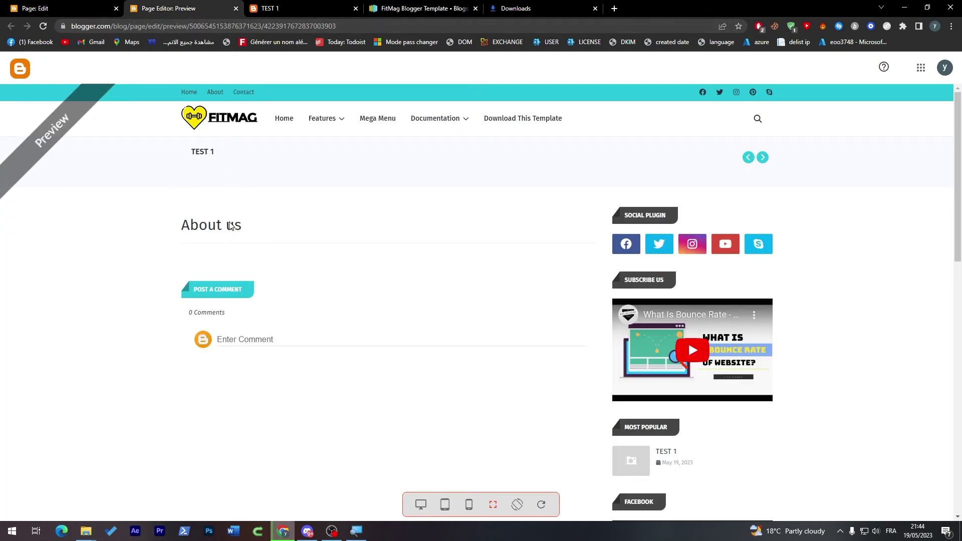
left_click(55, 8)
left_click(9, 26)
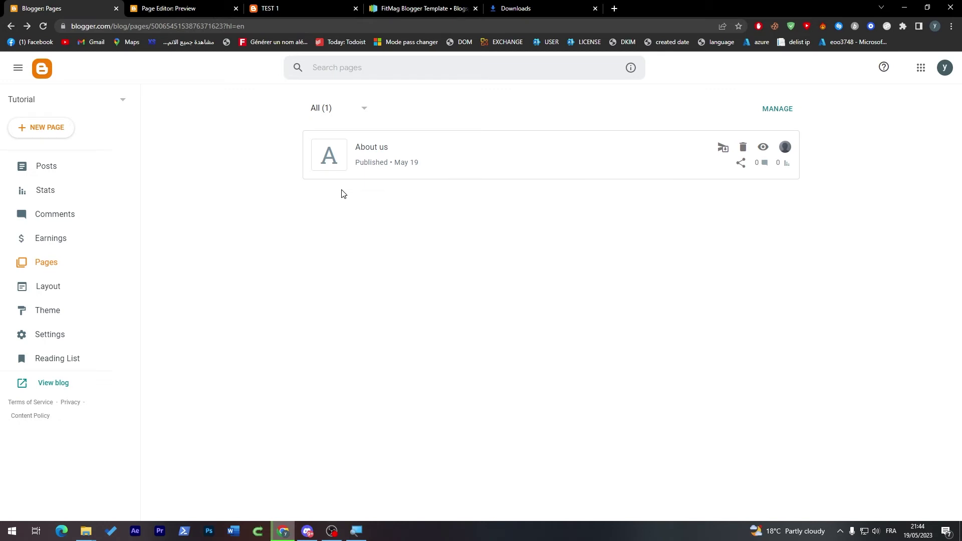
Review the FitMag Layout gadget sections down to the footer, comparing with the home page preview
left_click(59, 293)
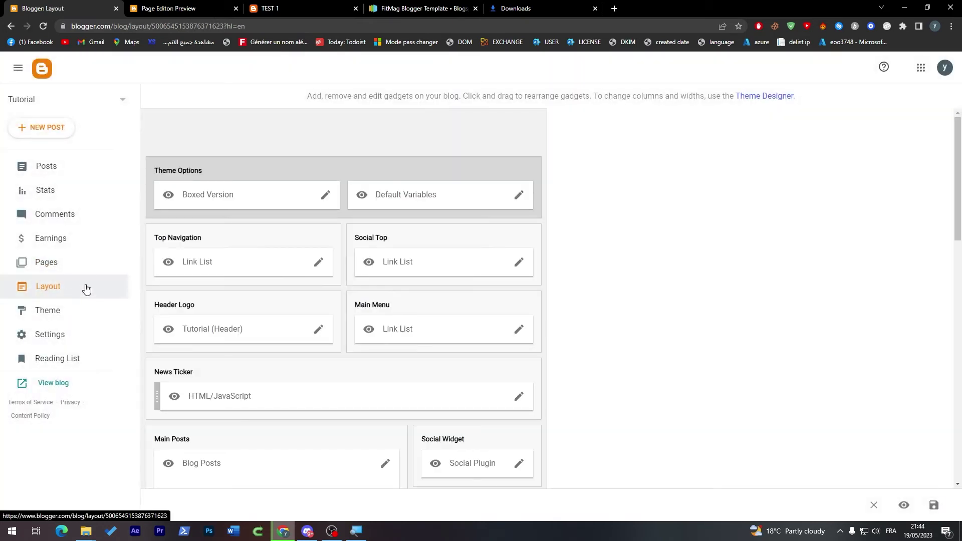
scroll(716, 195, "down", 4)
scroll(715, 141, "up", 3)
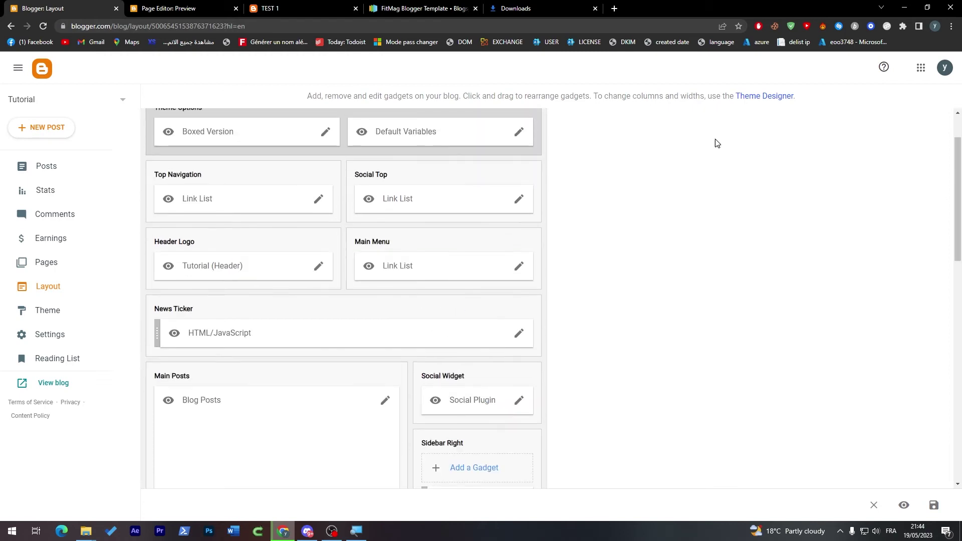
left_click(172, 8)
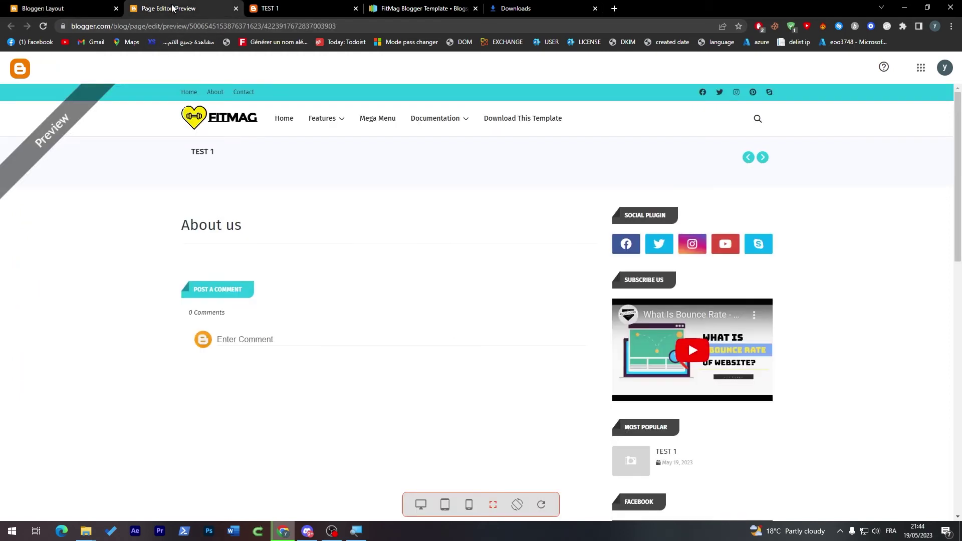
left_click(201, 107)
left_click(80, 8)
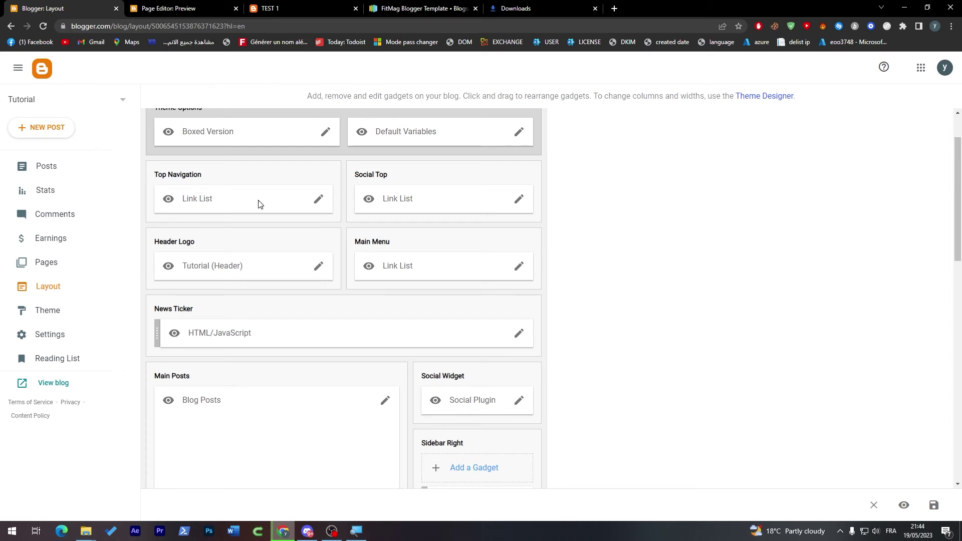
scroll(863, 267, "down", 2)
scroll(932, 340, "down", 5)
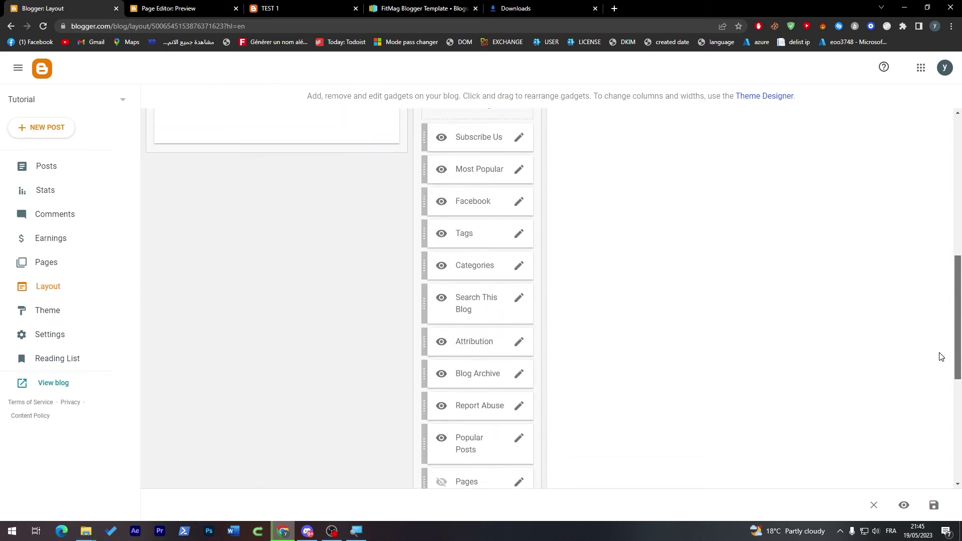
scroll(936, 319, "up", 2)
scroll(940, 351, "down", 5)
Scroll the Layout page to the News Ticker gadget, comparing against the blog preview
scroll(942, 416, "down", 2)
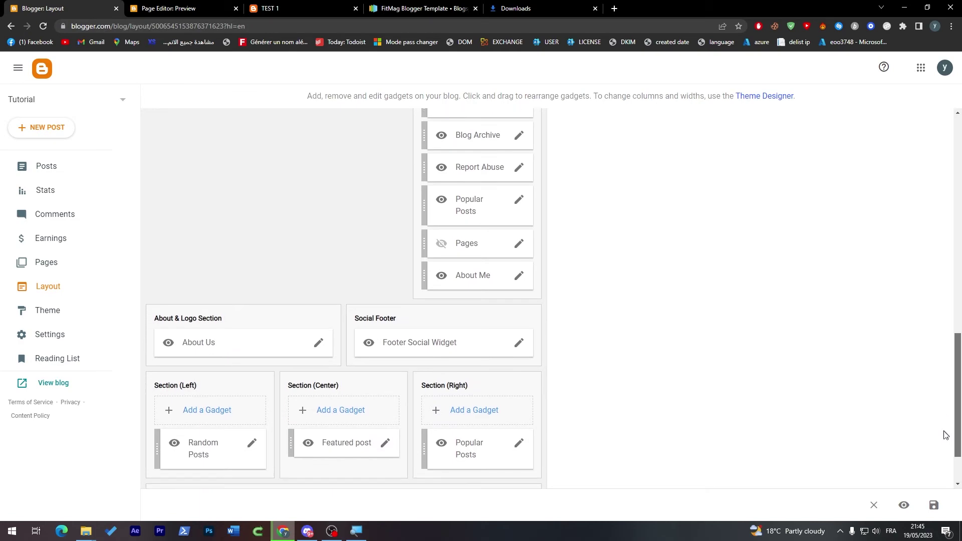
scroll(940, 446, "down", 2)
left_click_drag(957, 458, 955, 225)
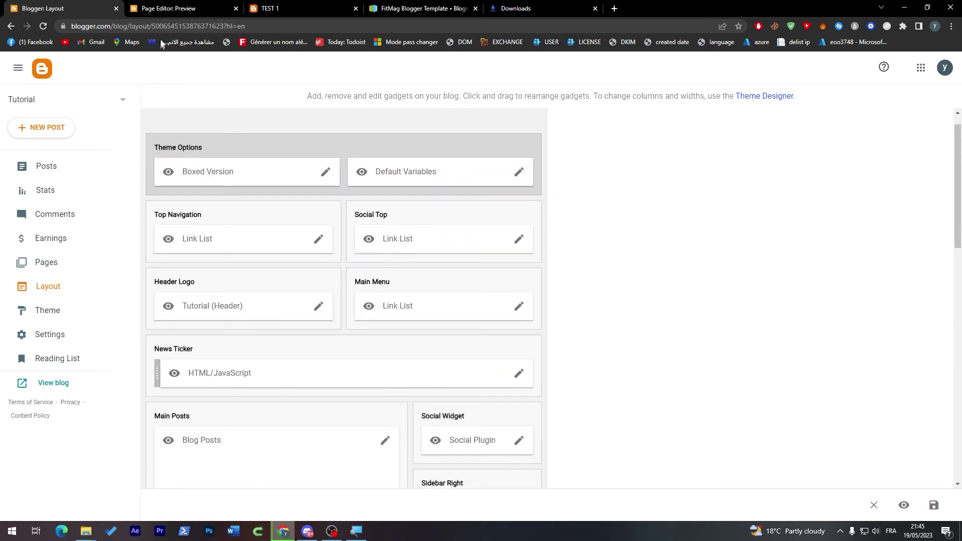
left_click(185, 4)
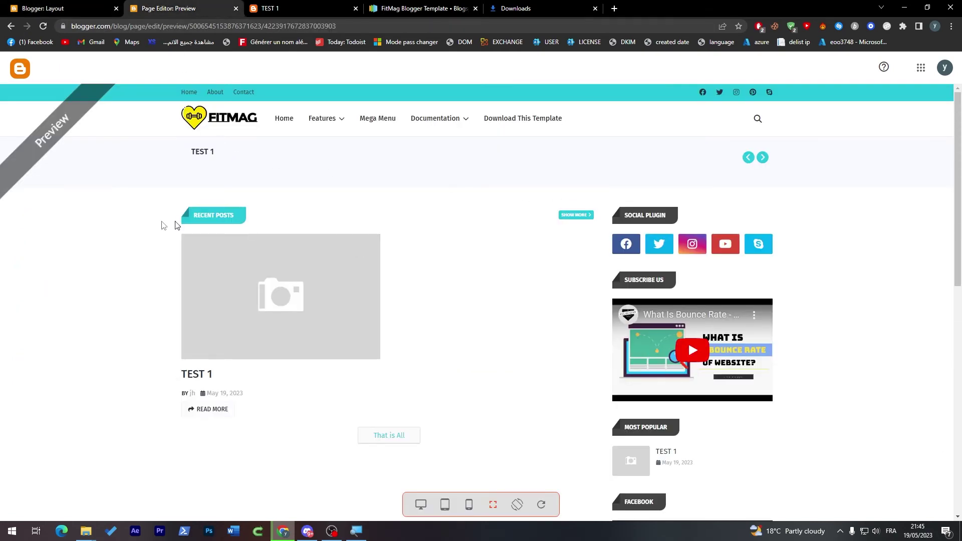
left_click(60, 8)
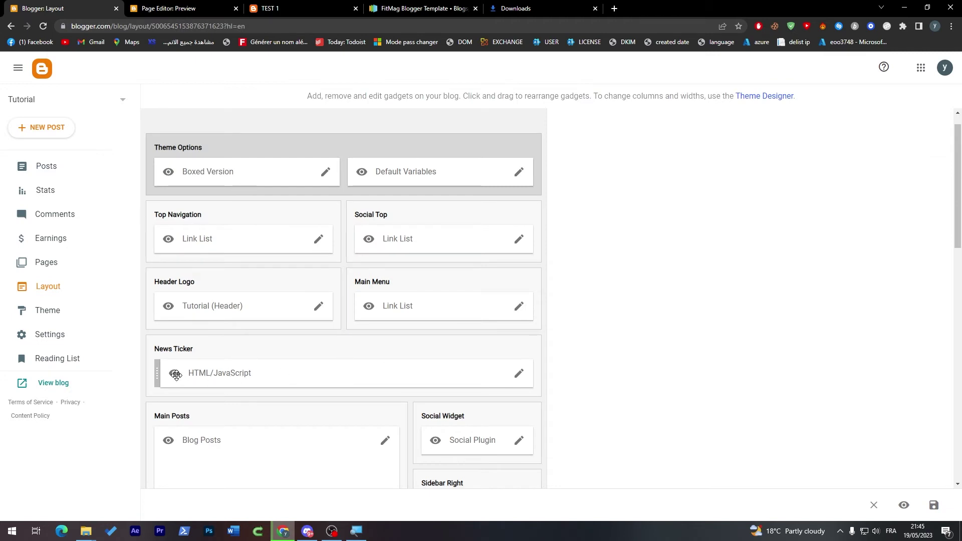
Switch off Show this widget for the News Ticker gadget, save, and verify in the preview
left_click(520, 381)
left_click(562, 241)
left_click(552, 367)
left_click(171, 8)
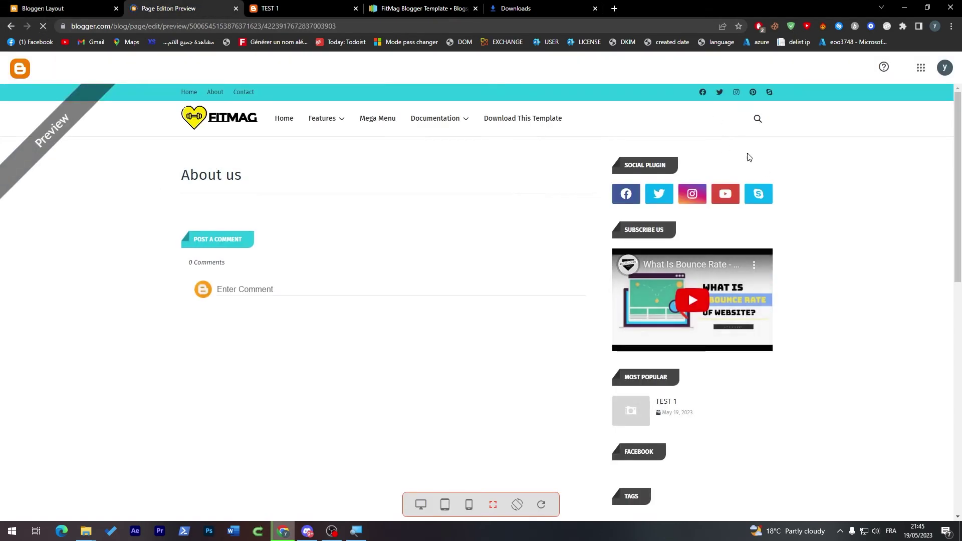
left_click(83, 11)
scroll(463, 334, "down", 5)
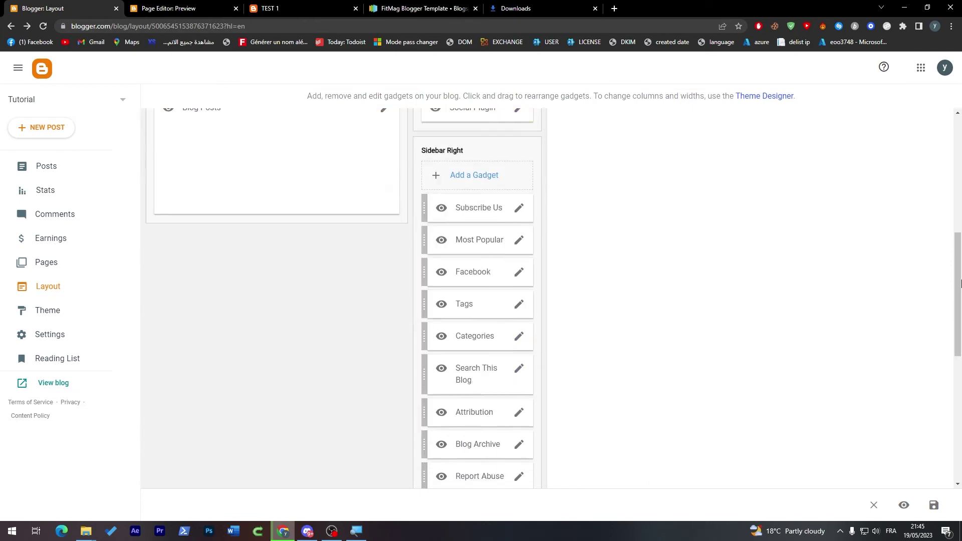
scroll(462, 334, "up", 2)
left_click(170, 8)
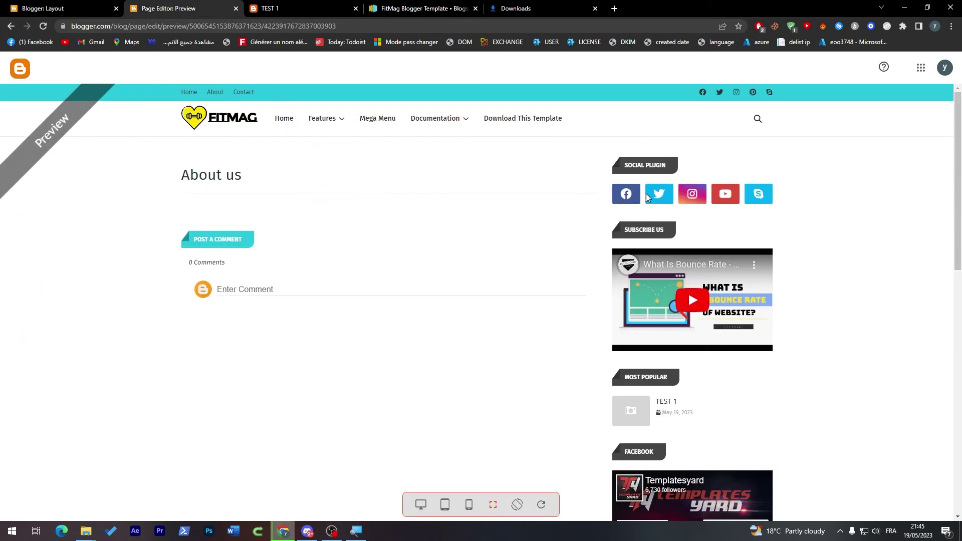
left_click(82, 6)
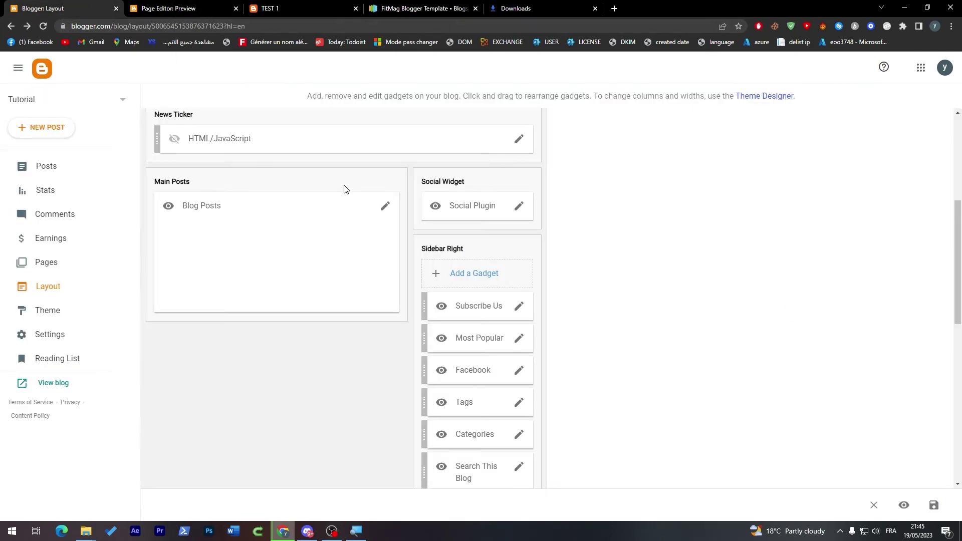
Hide the Social Plugin gadget, save it, and check the result in the preview
left_click(520, 206)
left_click(576, 183)
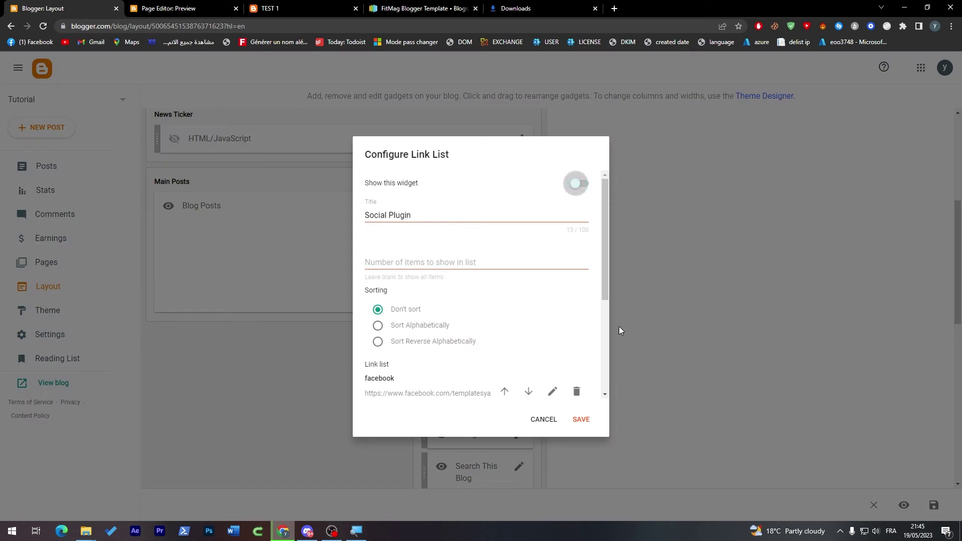
left_click(581, 419)
left_click(169, 8)
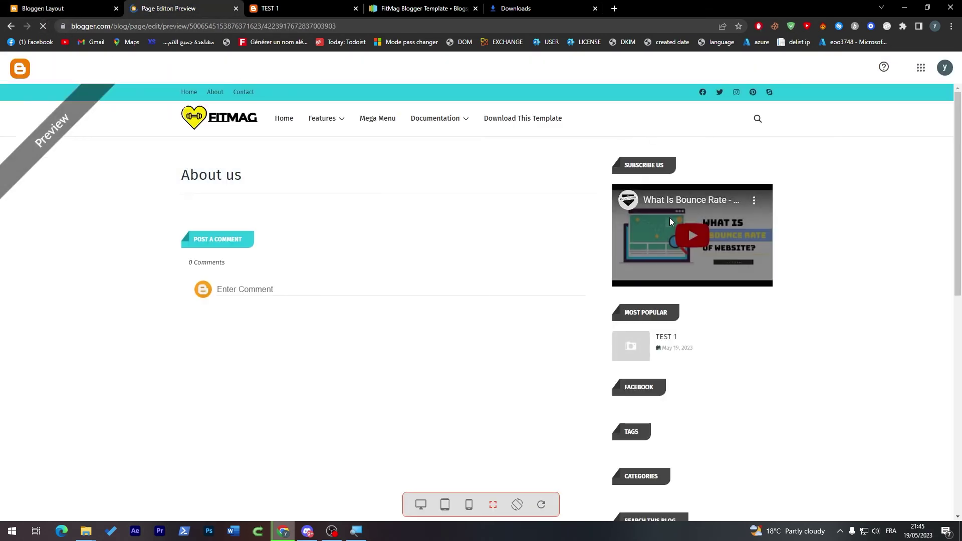
left_click(93, 7)
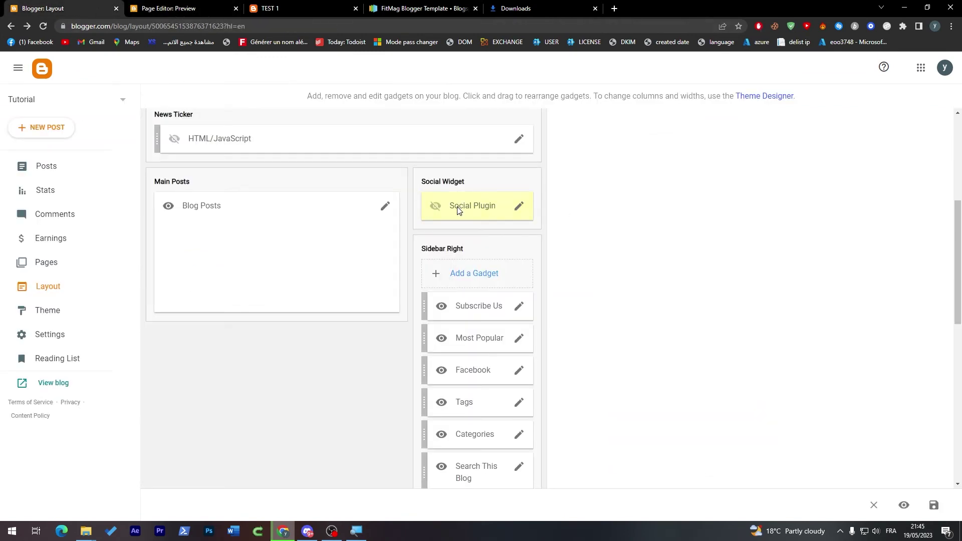
left_click(170, 8)
left_click(60, 8)
Scroll through the Layout page to review the remaining gadget sections
left_click_drag(958, 272, 954, 281)
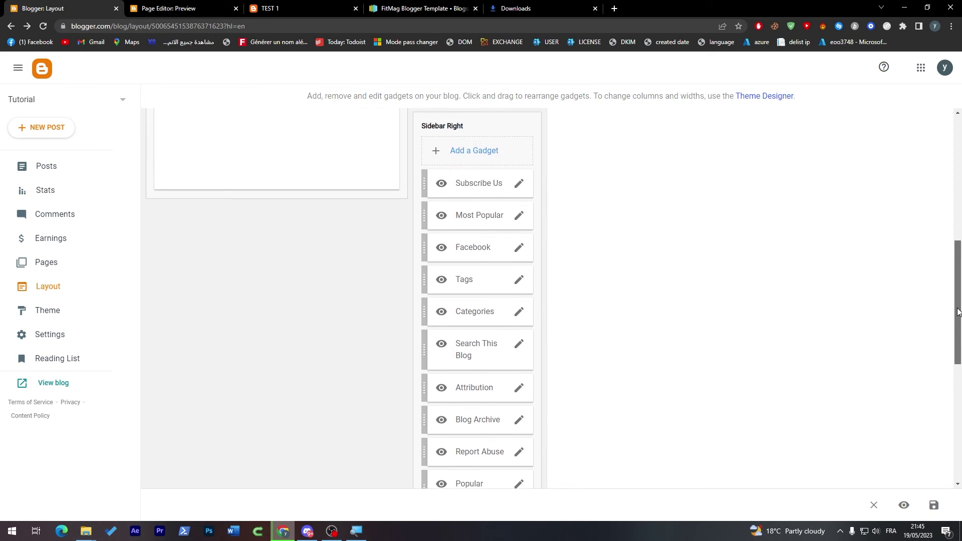
left_click_drag(954, 281, 952, 335)
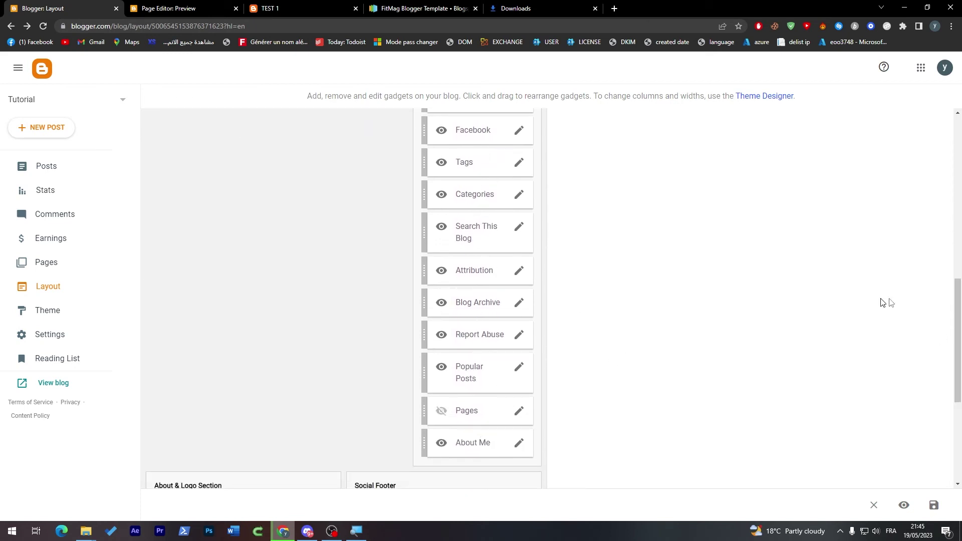
left_click_drag(958, 347, 938, 259)
scroll(939, 259, "down", 1)
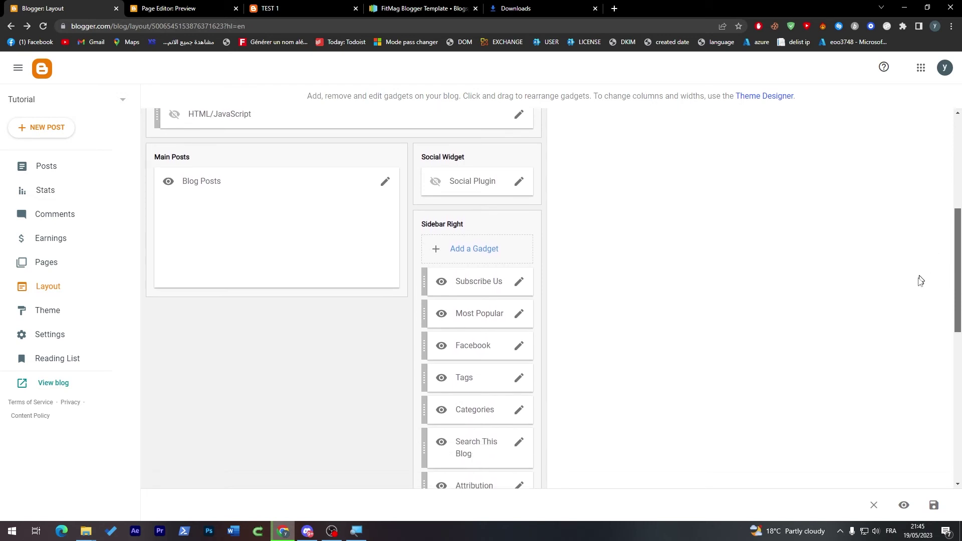
scroll(920, 279, "down", 3)
scroll(926, 343, "down", 5)
scroll(937, 398, "up", 6)
scroll(917, 281, "up", 3)
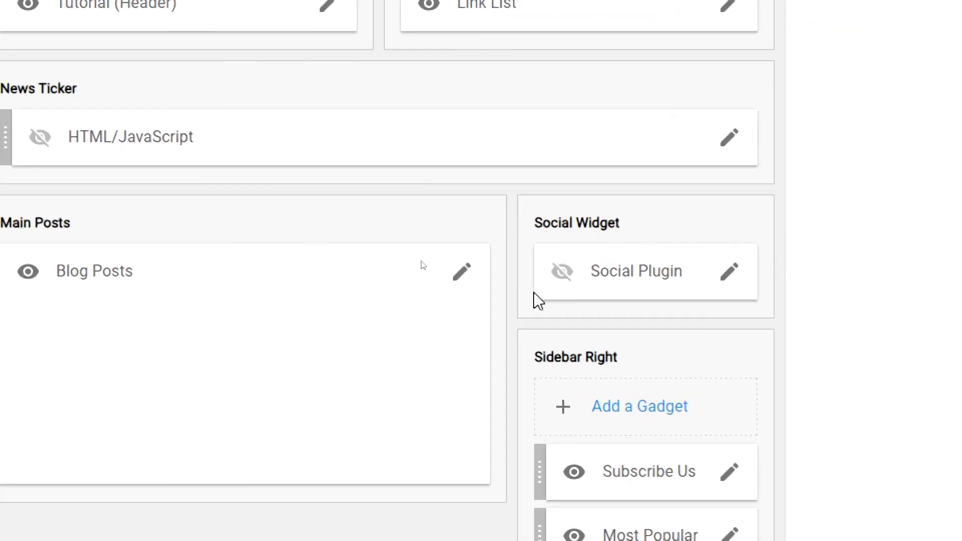
Open the Blog Posts gadget settings and compare them with the blog home page preview
left_click(464, 276)
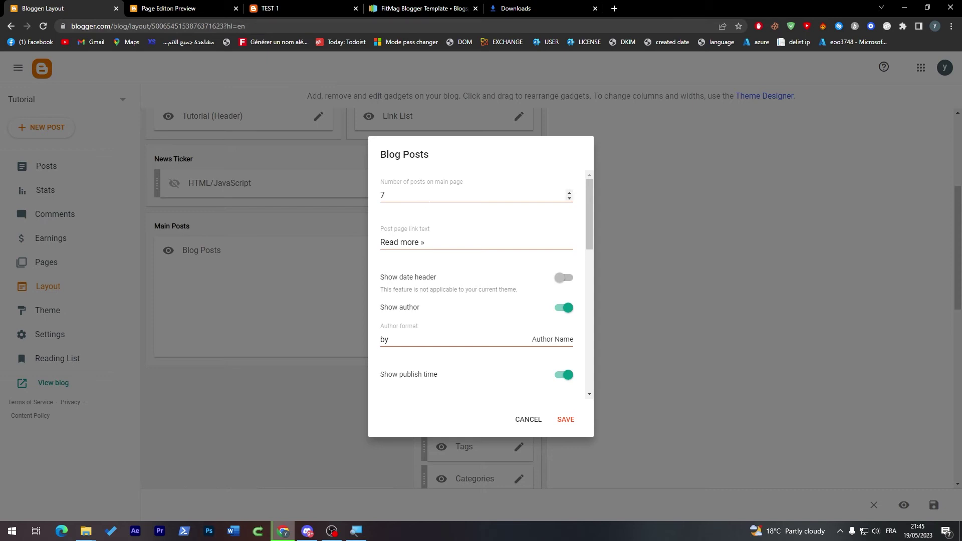
key("ctrl+Tab")
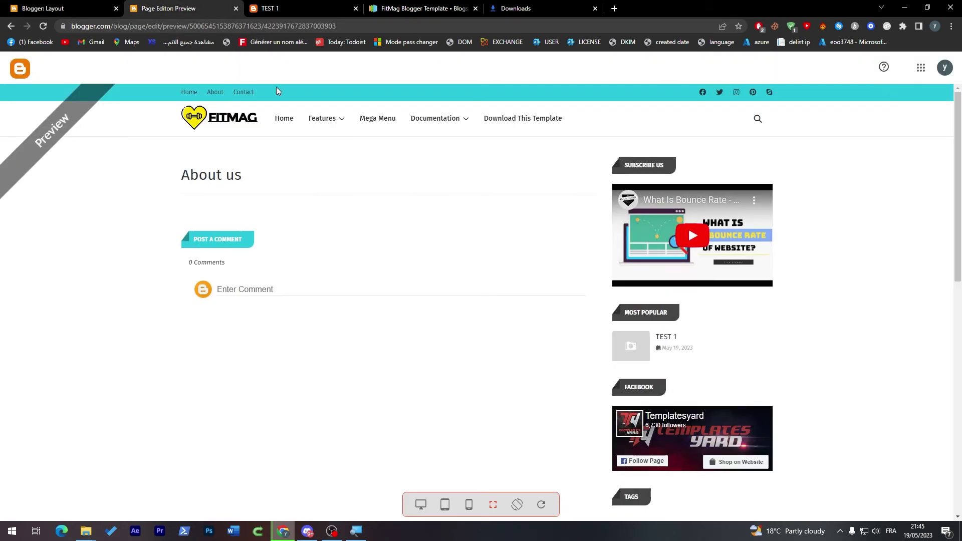
left_click(282, 122)
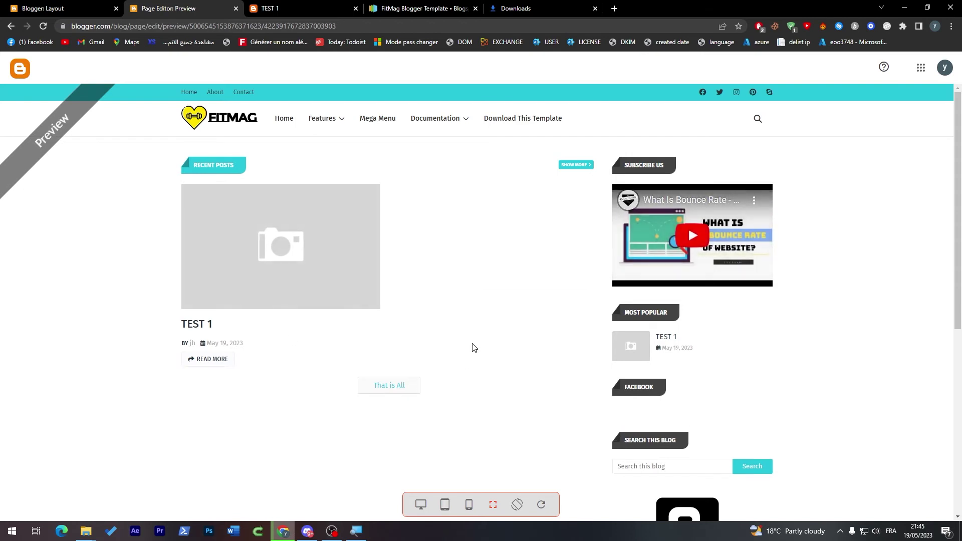
left_click(83, 5)
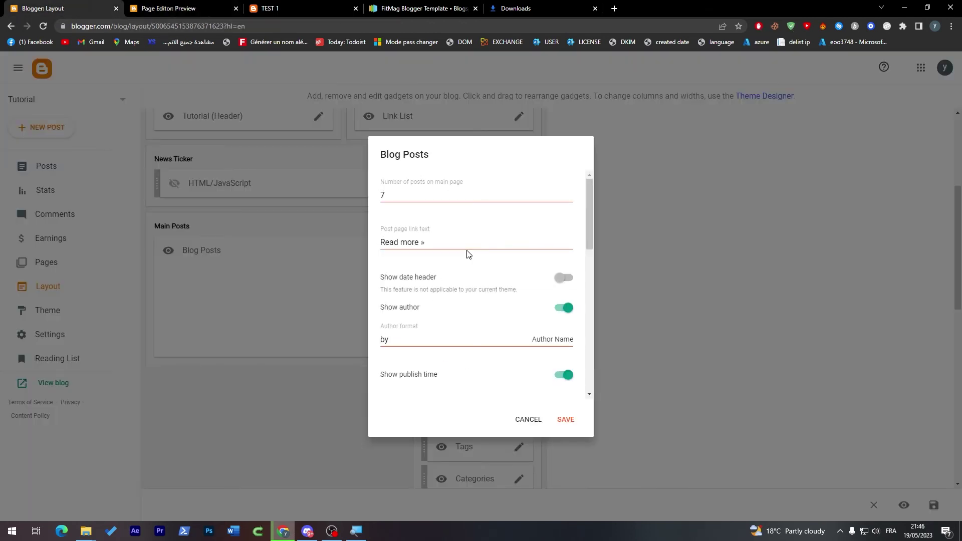
Turn off author, publish time, comment count and labels, then save the gadget and layout
left_click(425, 242)
scroll(591, 231, "down", 2)
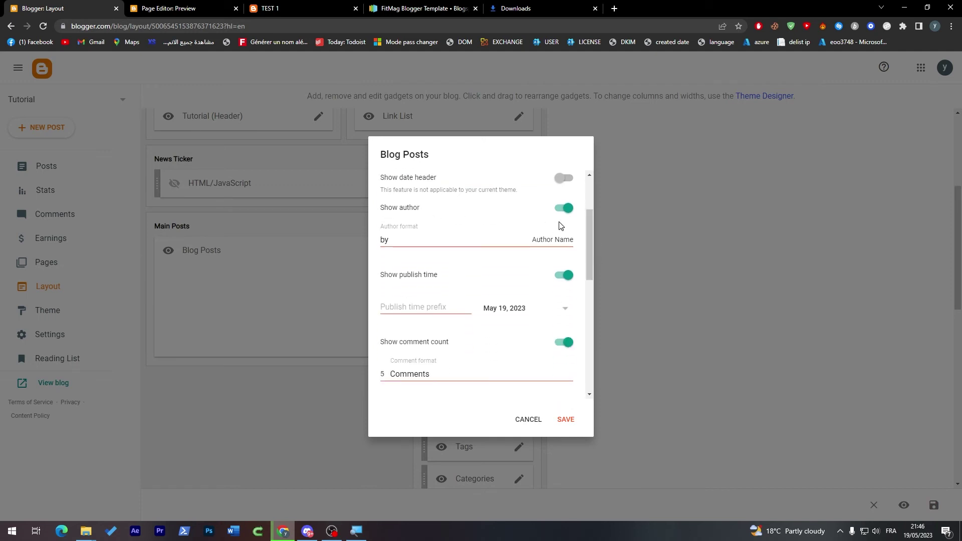
left_click(564, 209)
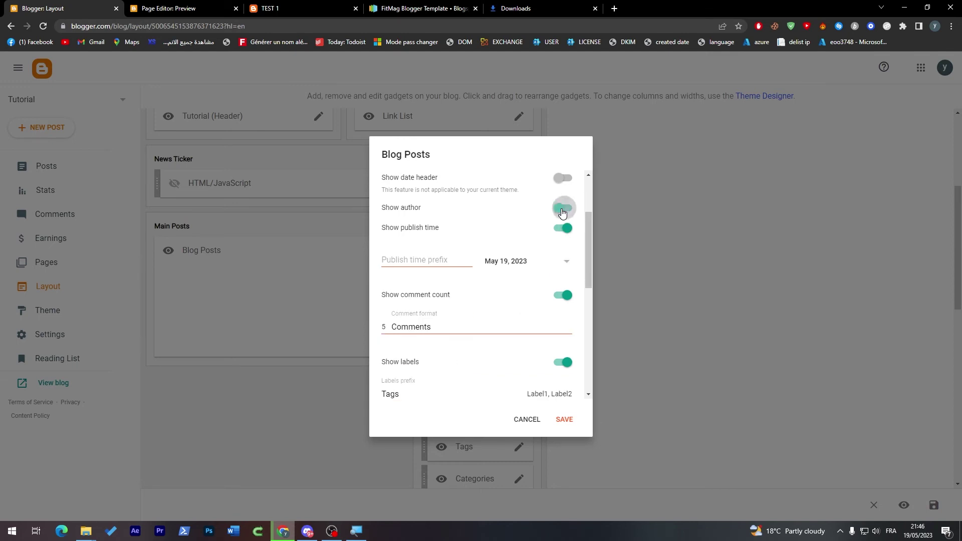
left_click(564, 209)
left_click(558, 208)
left_click(573, 231)
left_click(546, 251)
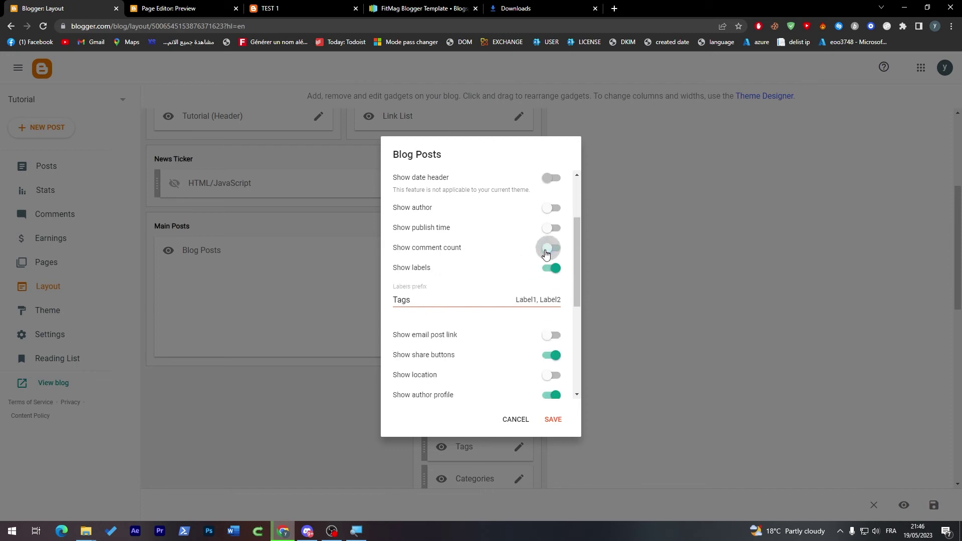
left_click(552, 270)
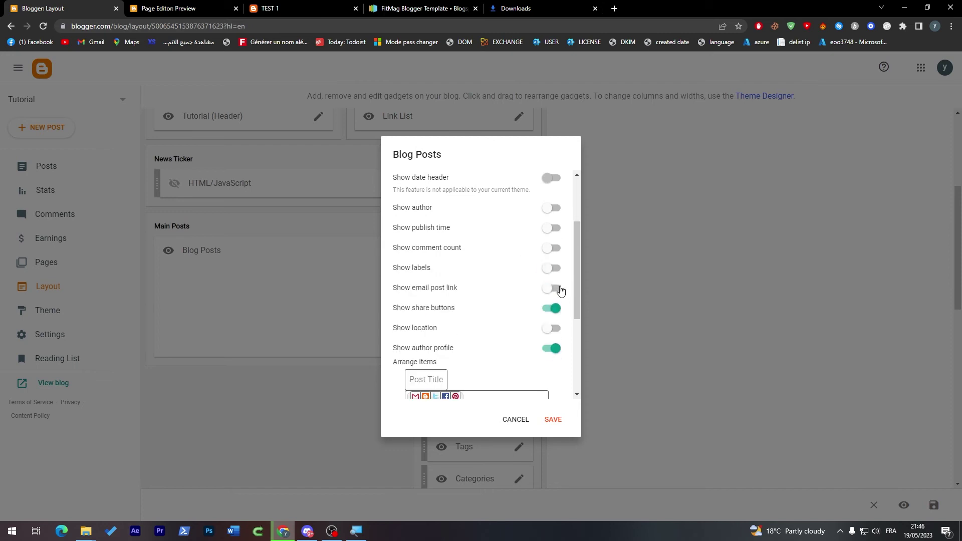
left_click(553, 420)
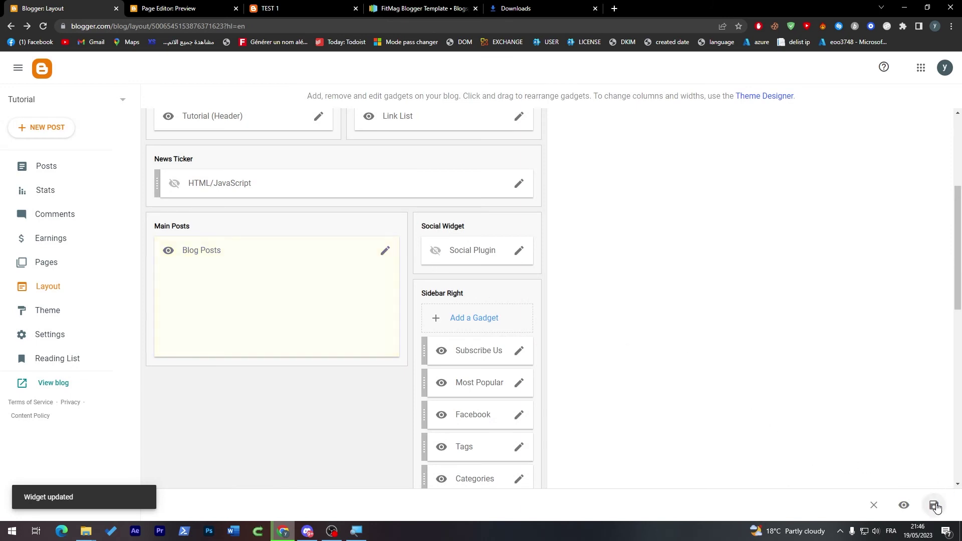
left_click(934, 506)
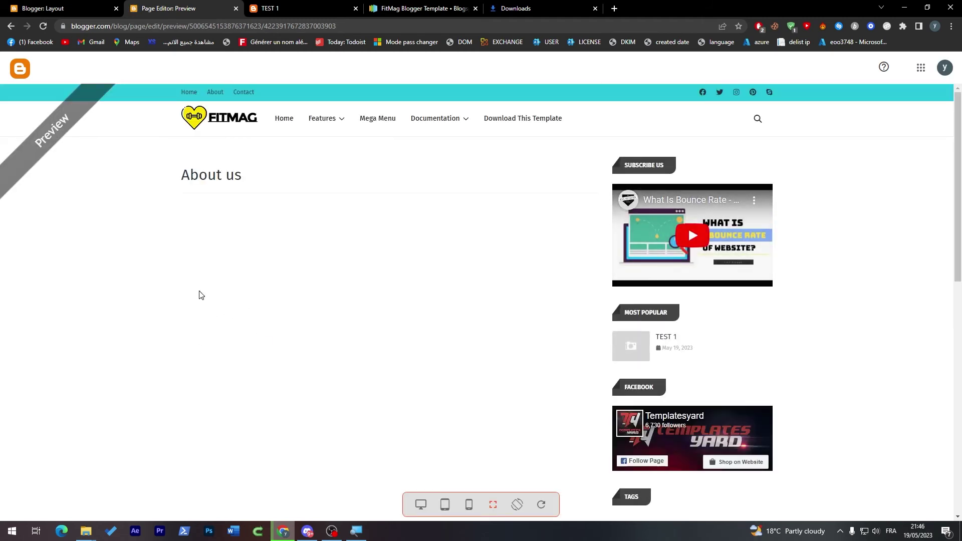
Open the TEST 1 post from the preview's Home, return home, then go back to the dashboard
left_click(282, 120)
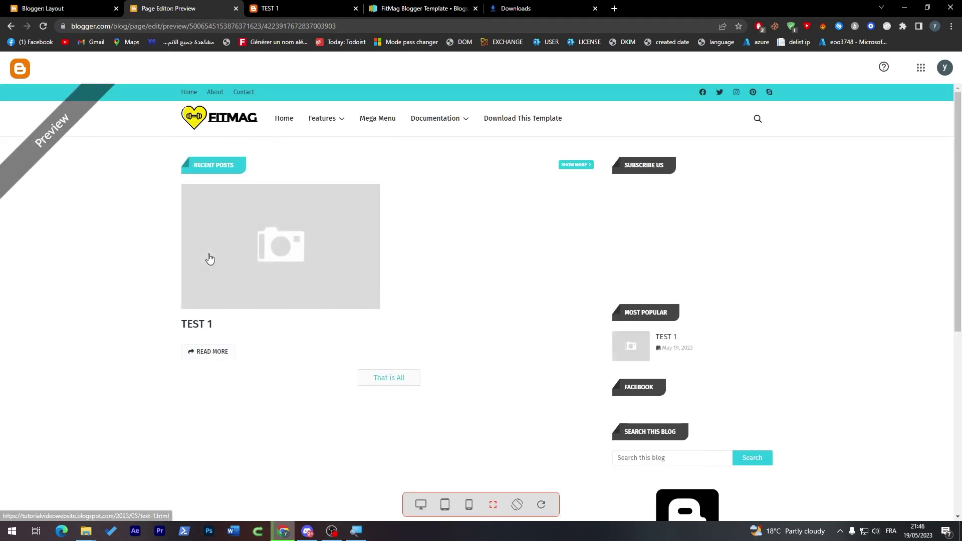
left_click(199, 326)
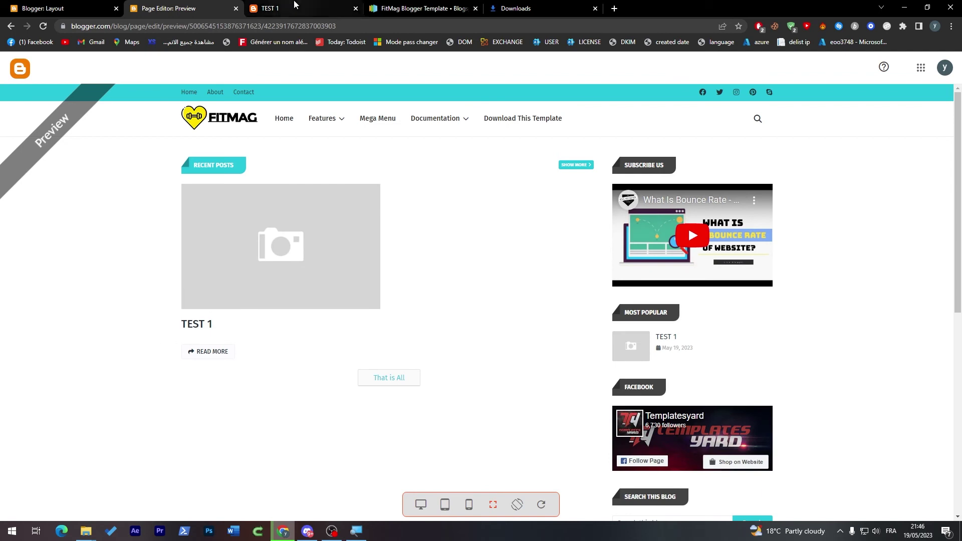
left_click(271, 84)
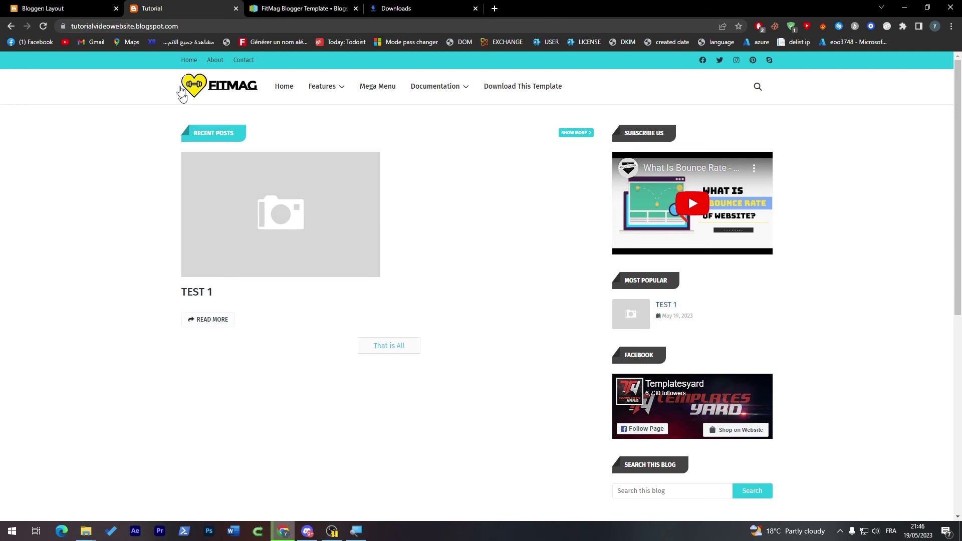
left_click(75, 7)
Go from the Theme page to Settings and scroll down to Monetization and Manage Blog
left_click(54, 313)
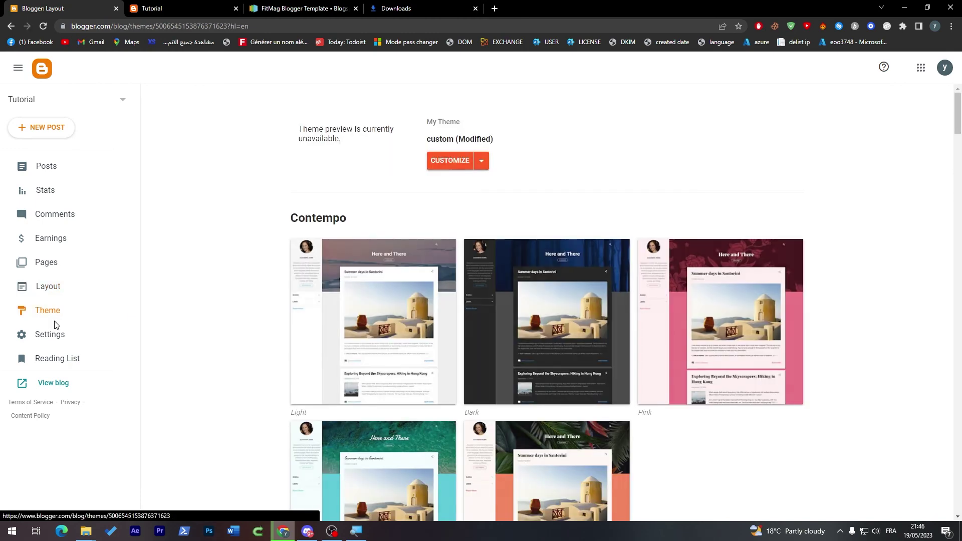
left_click_drag(958, 110, 914, 200)
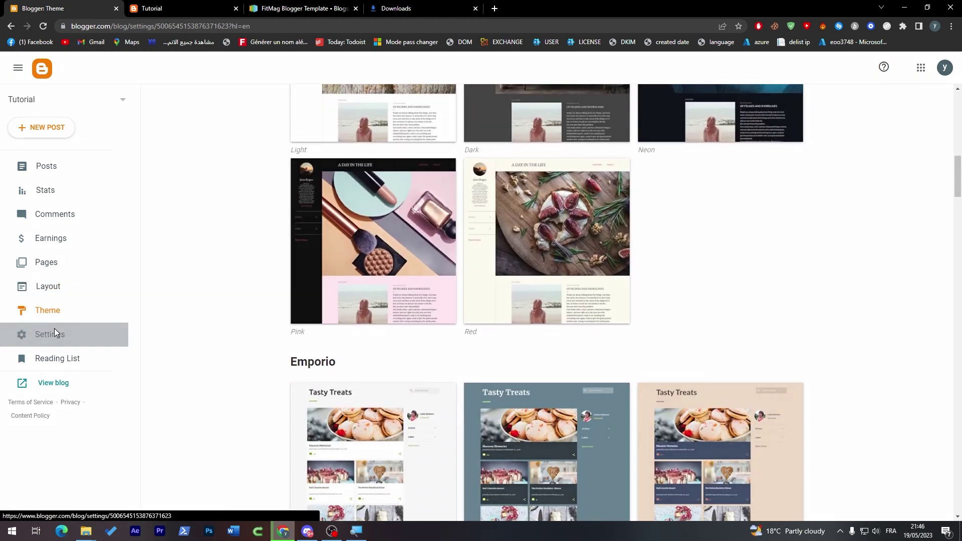
left_click(54, 333)
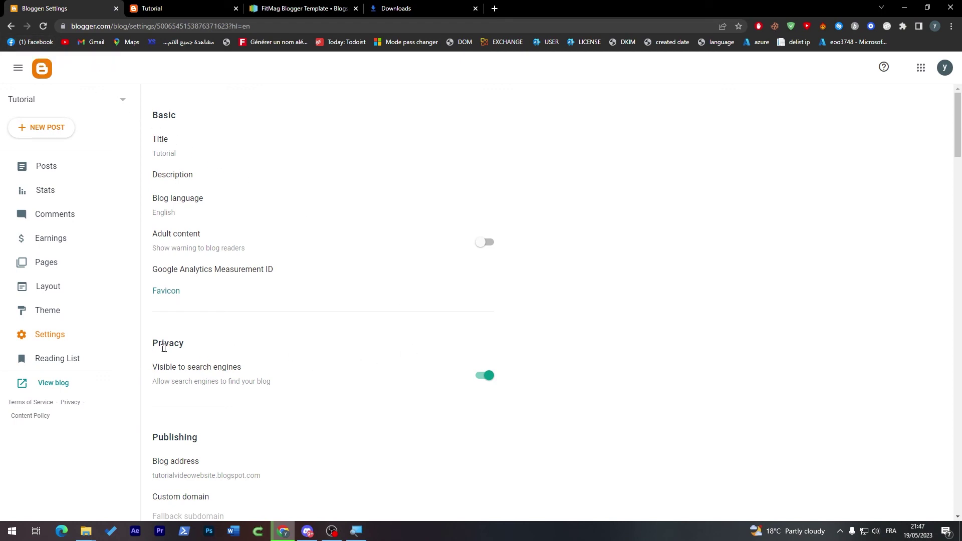
left_click_drag(158, 368, 220, 375)
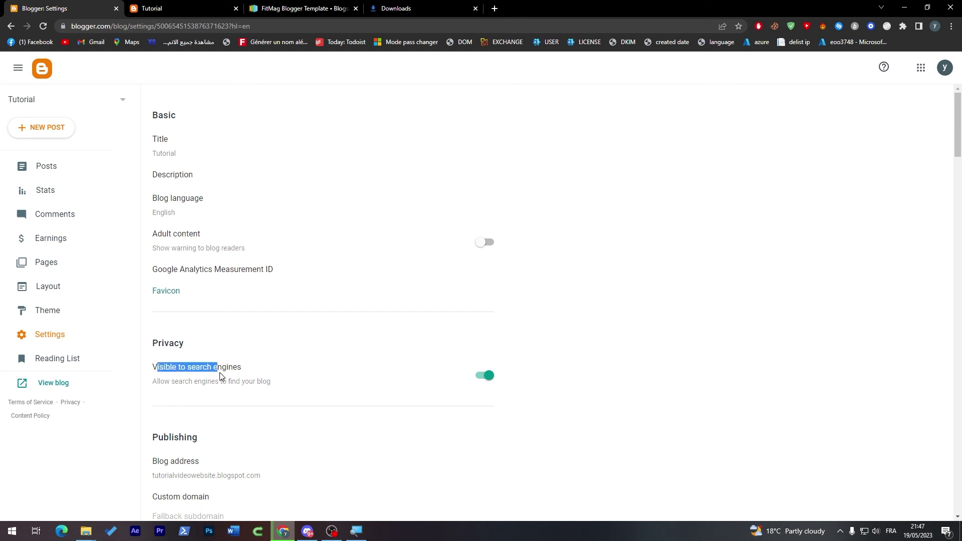
left_click(220, 375)
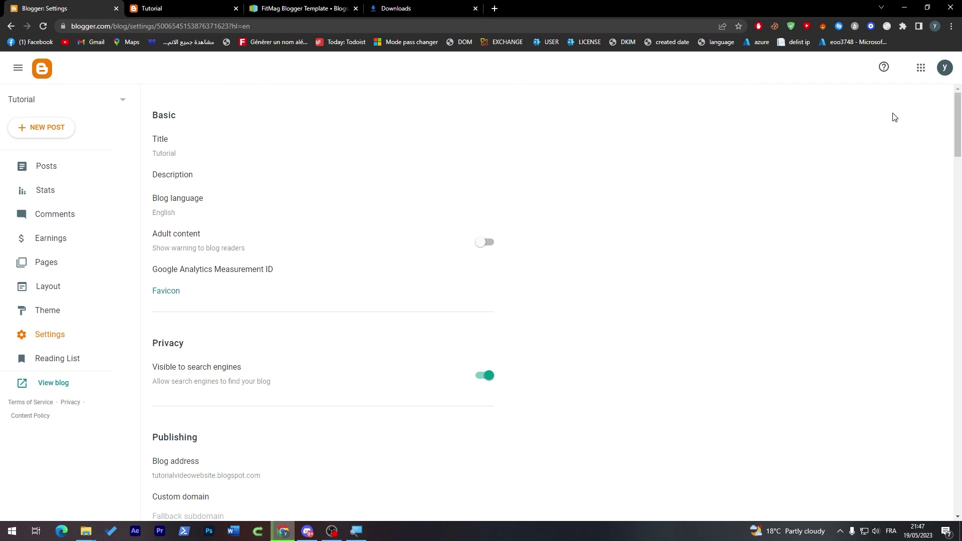
scroll(895, 121, "down", 4)
scroll(917, 201, "down", 12)
scroll(922, 280, "down", 10)
scroll(905, 381, "down", 10)
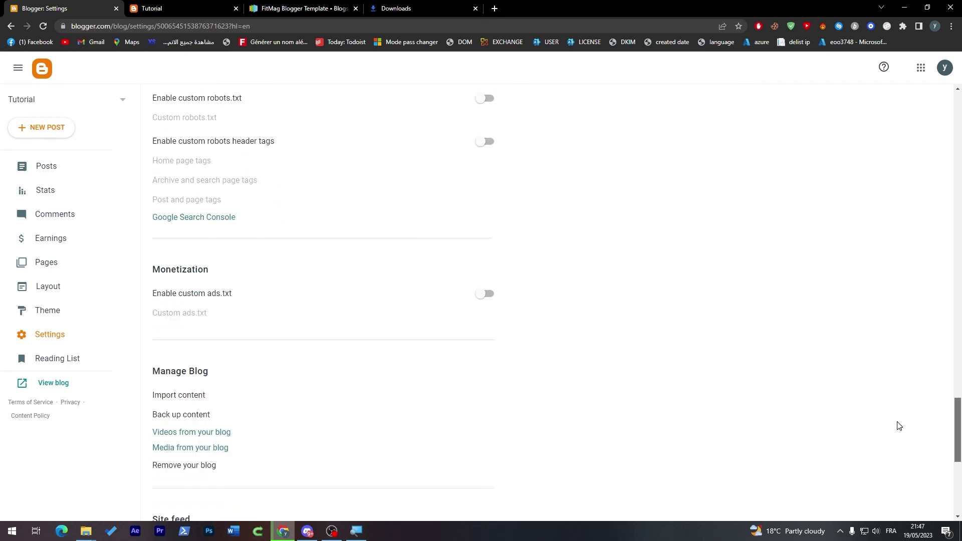
scroll(897, 451, "down", 7)
scroll(891, 408, "up", 10)
scroll(902, 326, "up", 20)
scroll(918, 215, "up", 7)
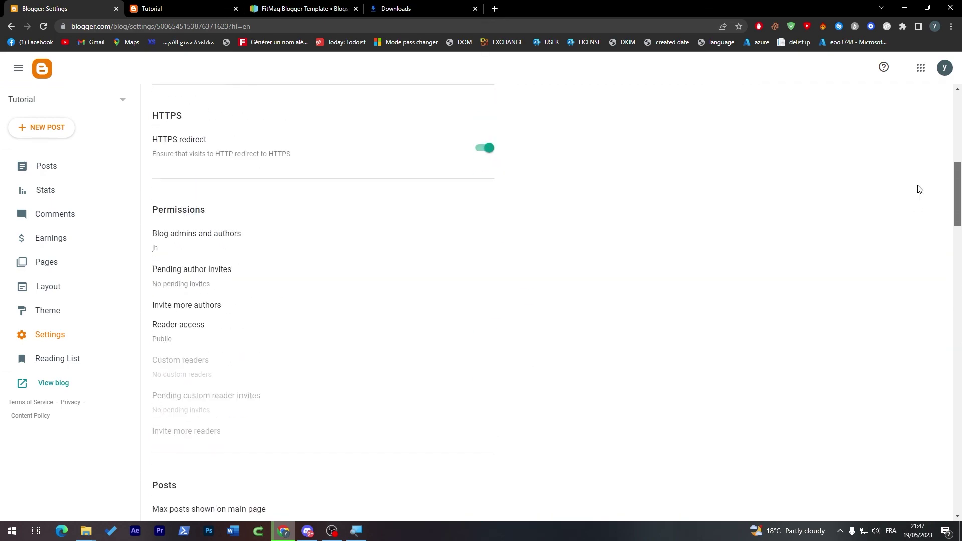
scroll(918, 180, "up", 4)
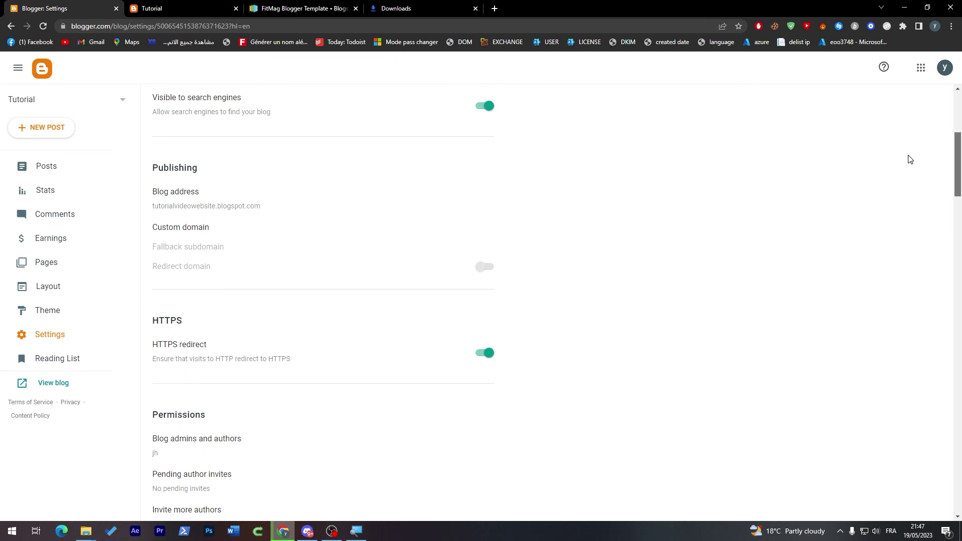
left_click(168, 230)
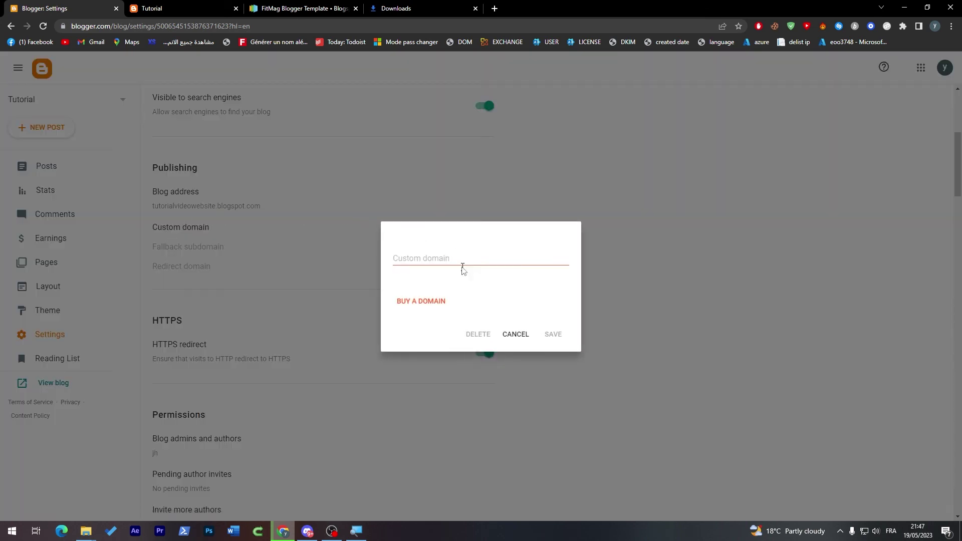
left_click(516, 335)
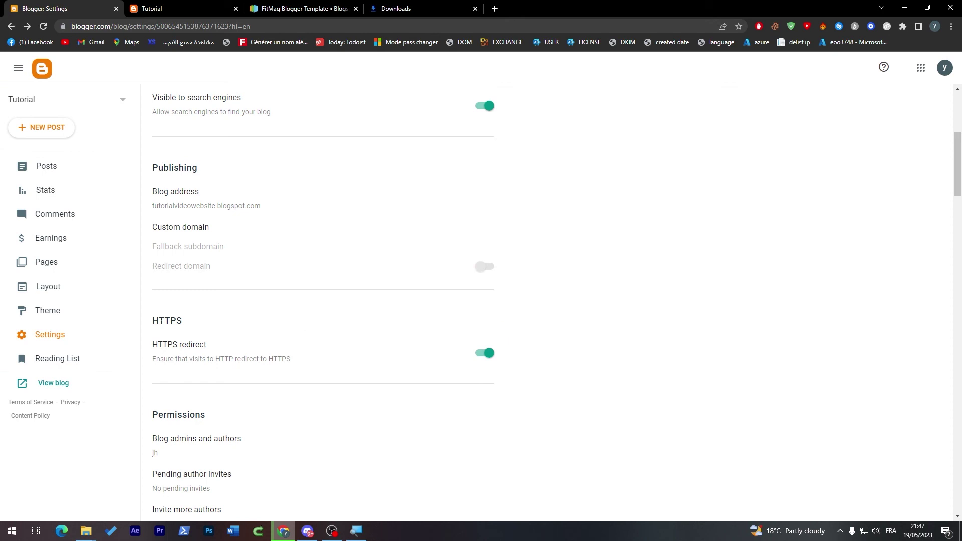
double_click(160, 322)
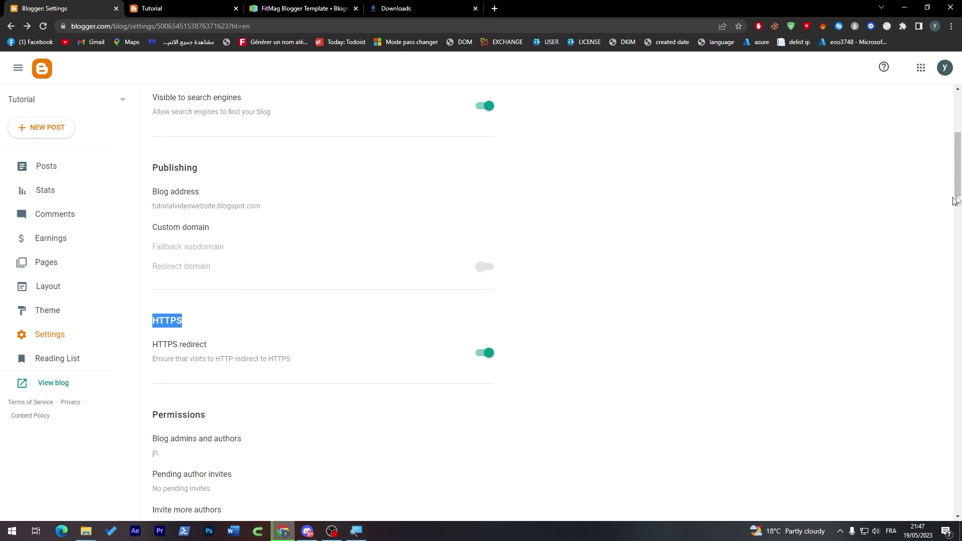
scroll(946, 165, "up", 3)
scroll(945, 151, "up", 2)
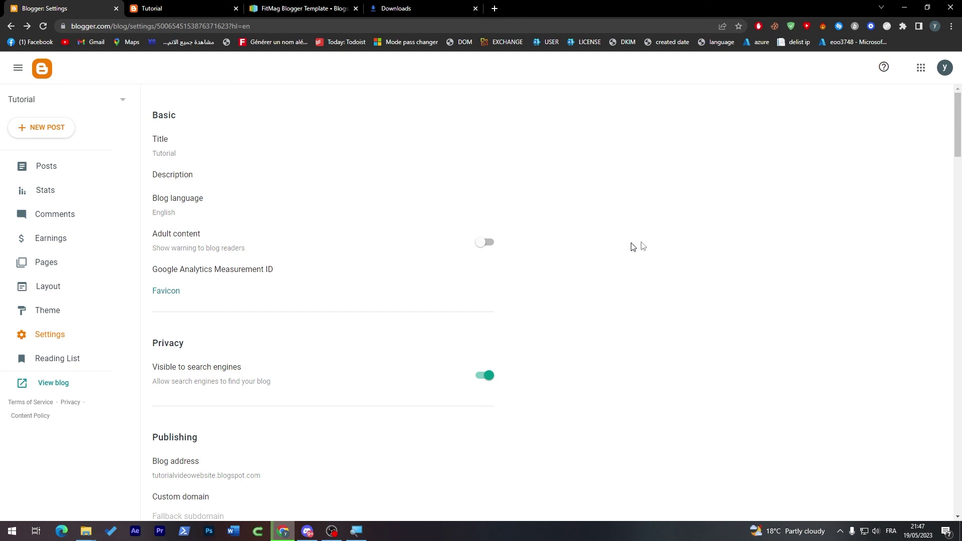
left_click(24, 169)
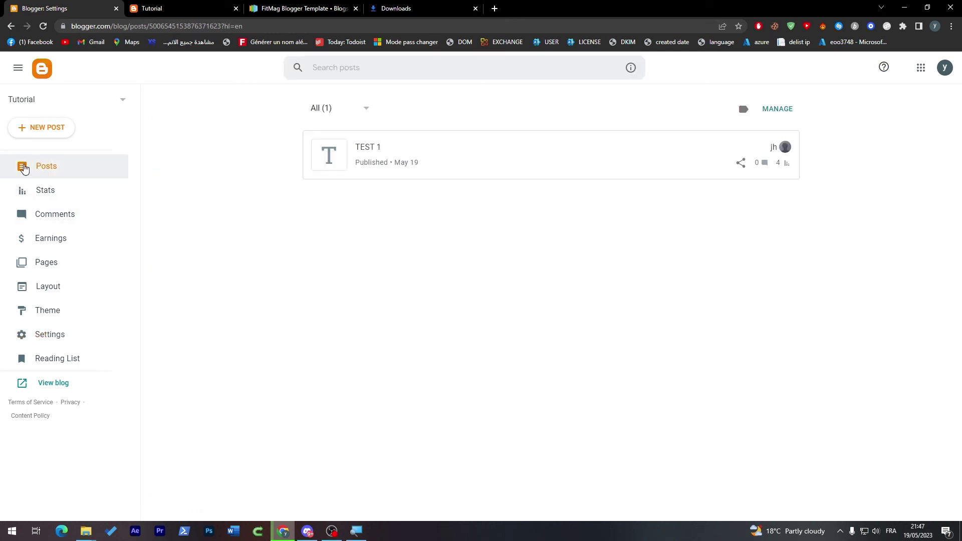